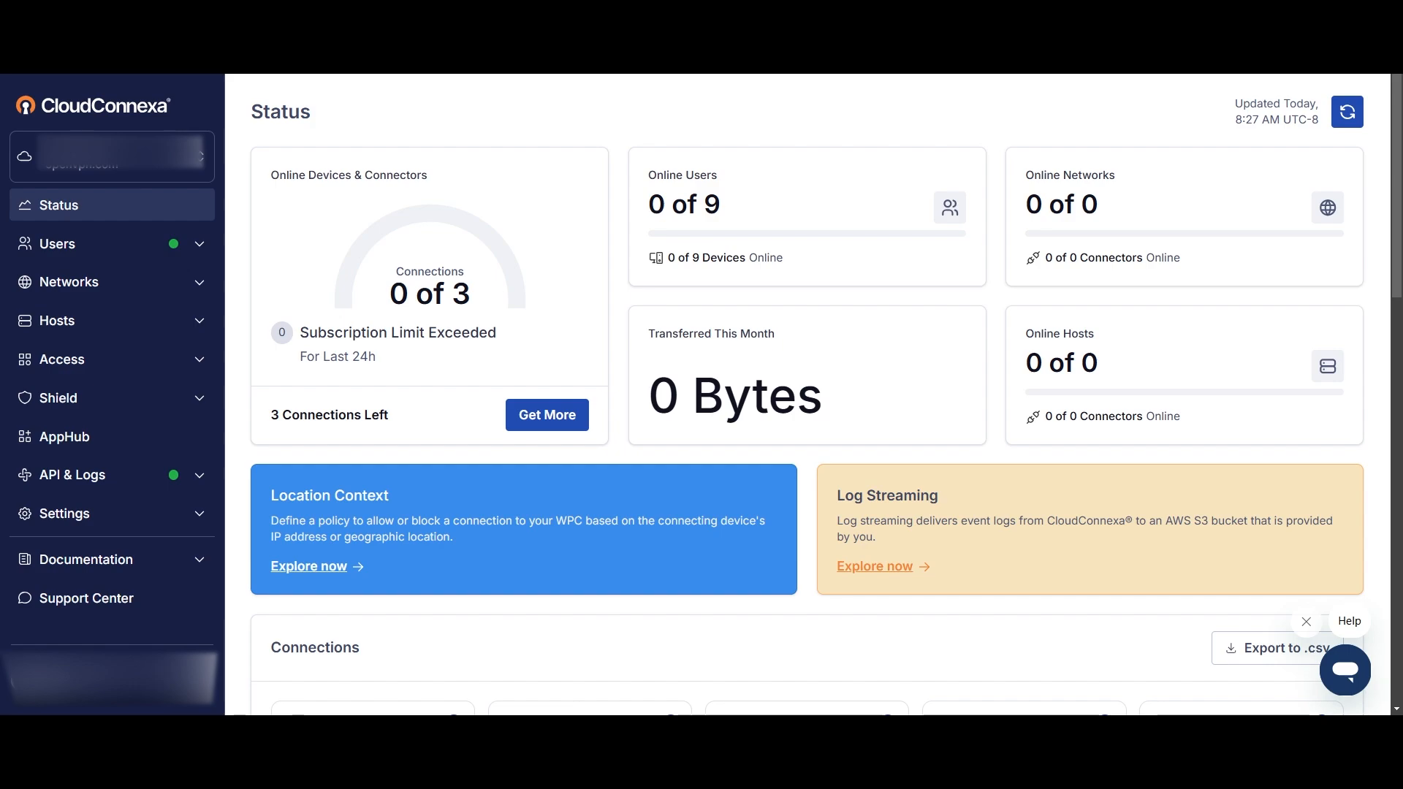
Start creating a new network using the Site-to-site scenario.
left_click(137, 285)
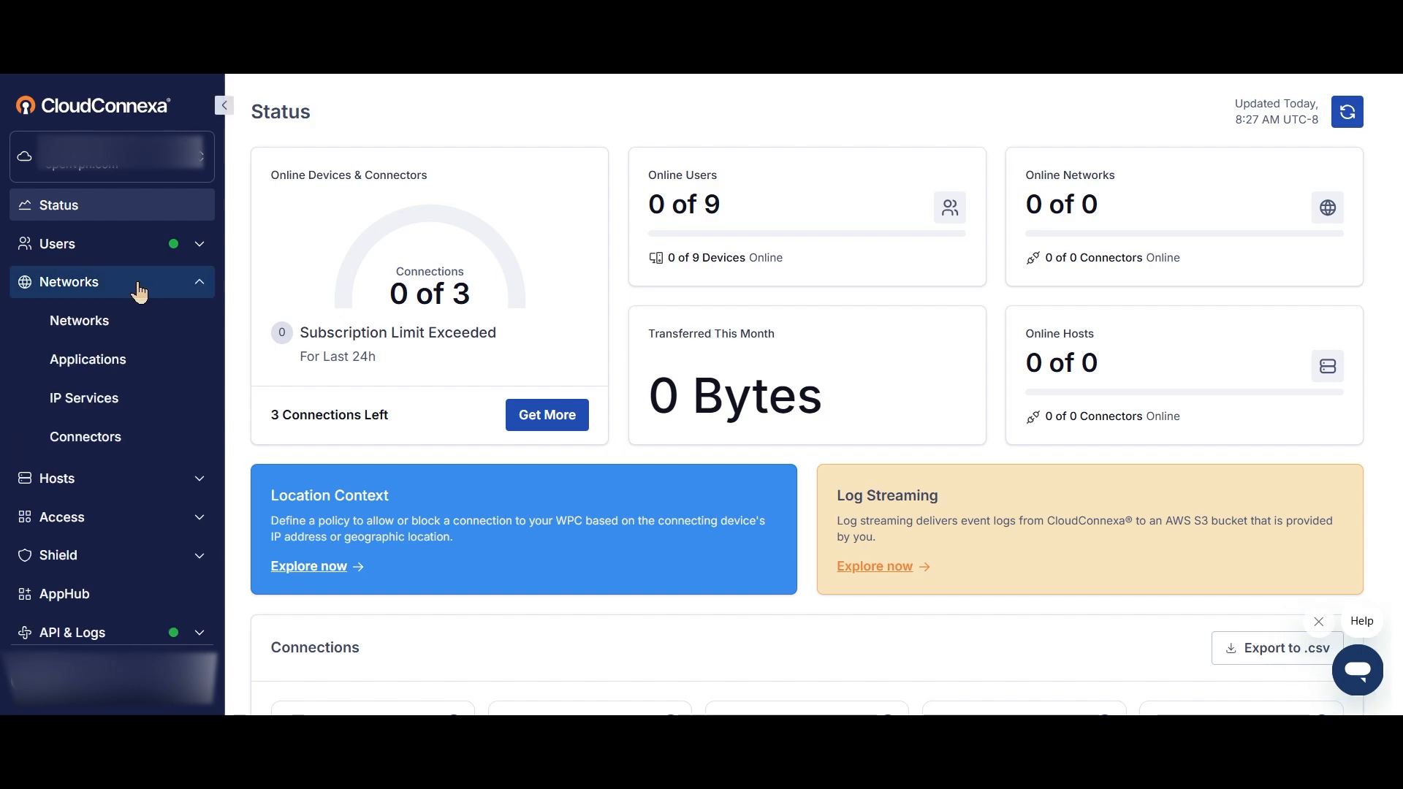
left_click(100, 325)
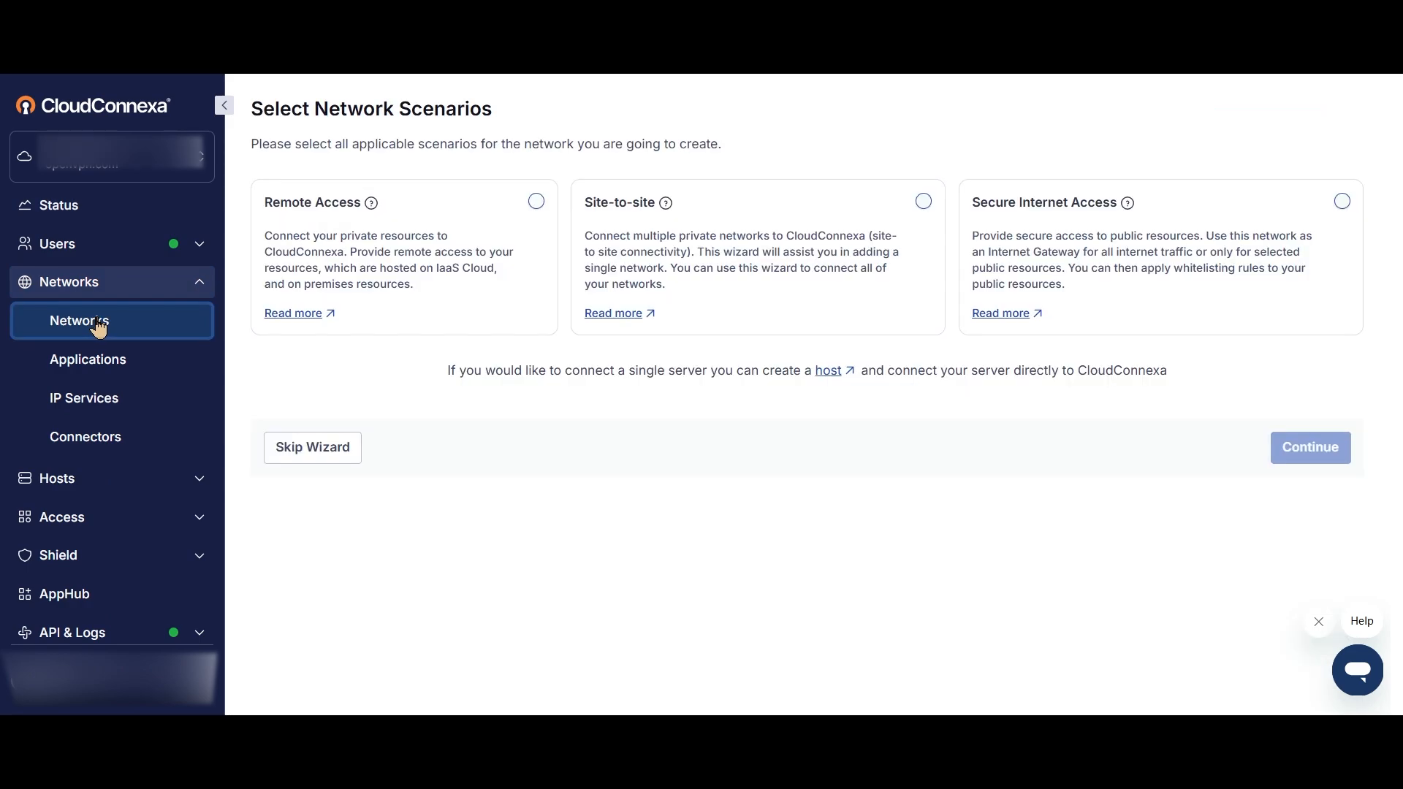
left_click(924, 202)
left_click(1299, 455)
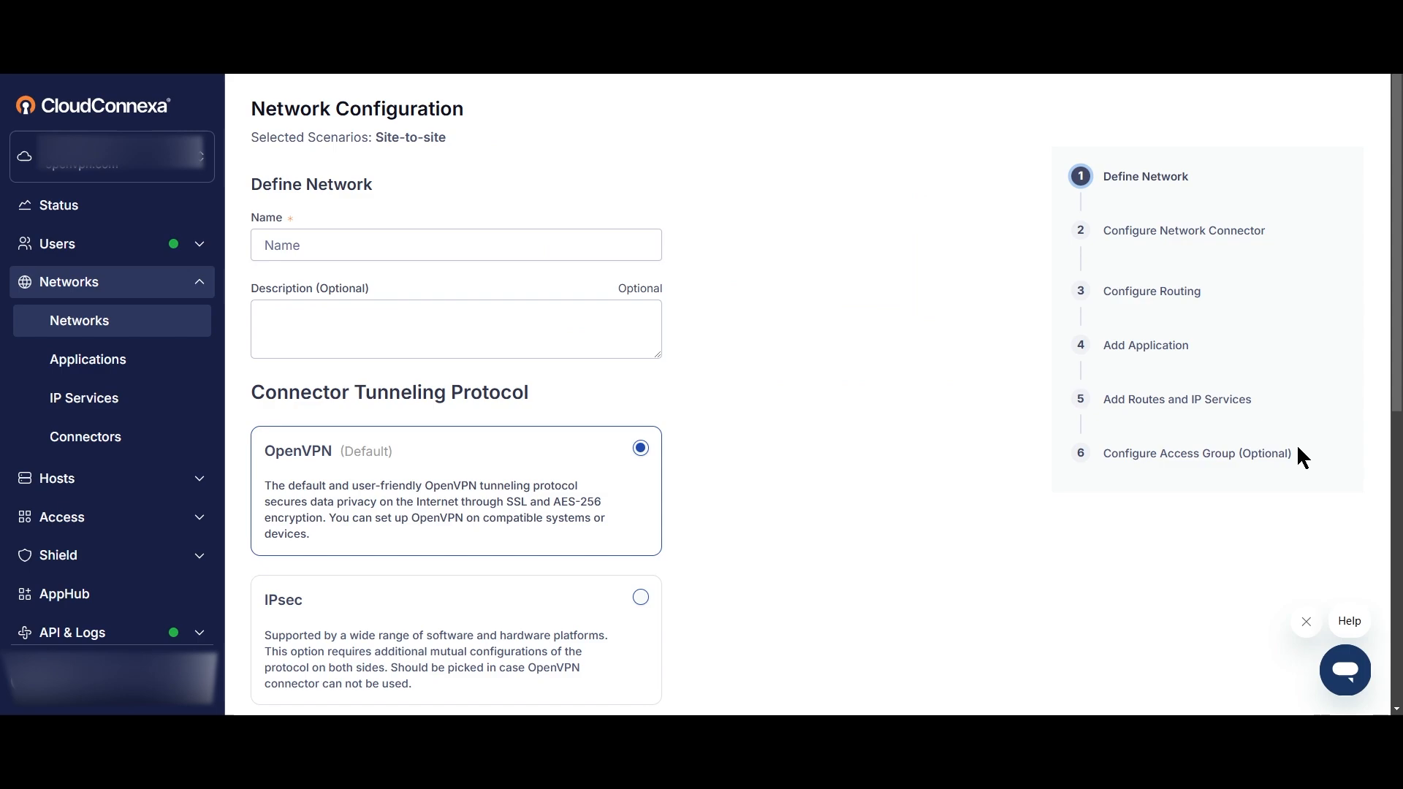
Name the network GCloud and choose IPsec as the connector tunneling protocol.
left_click(304, 241)
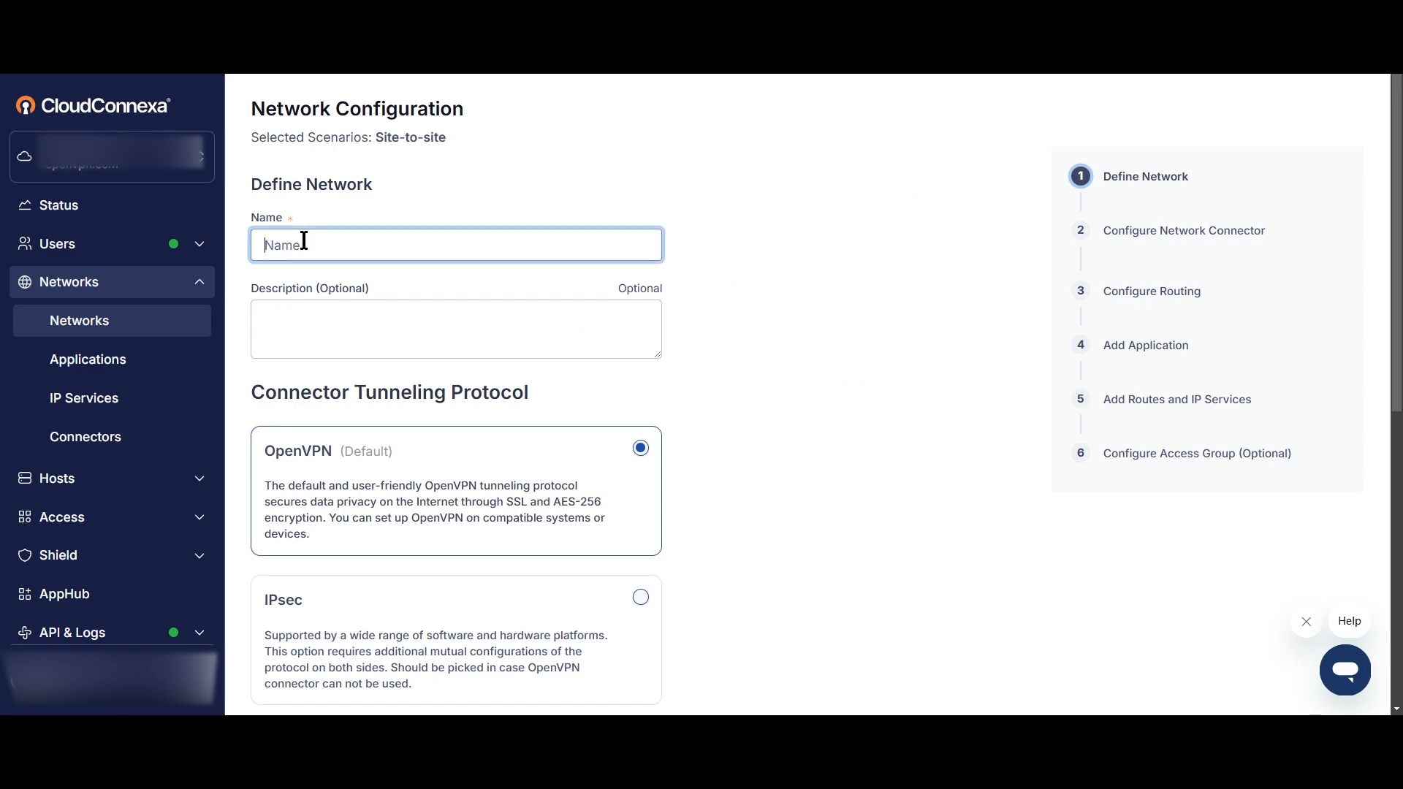
type("GCloud")
left_click(778, 353)
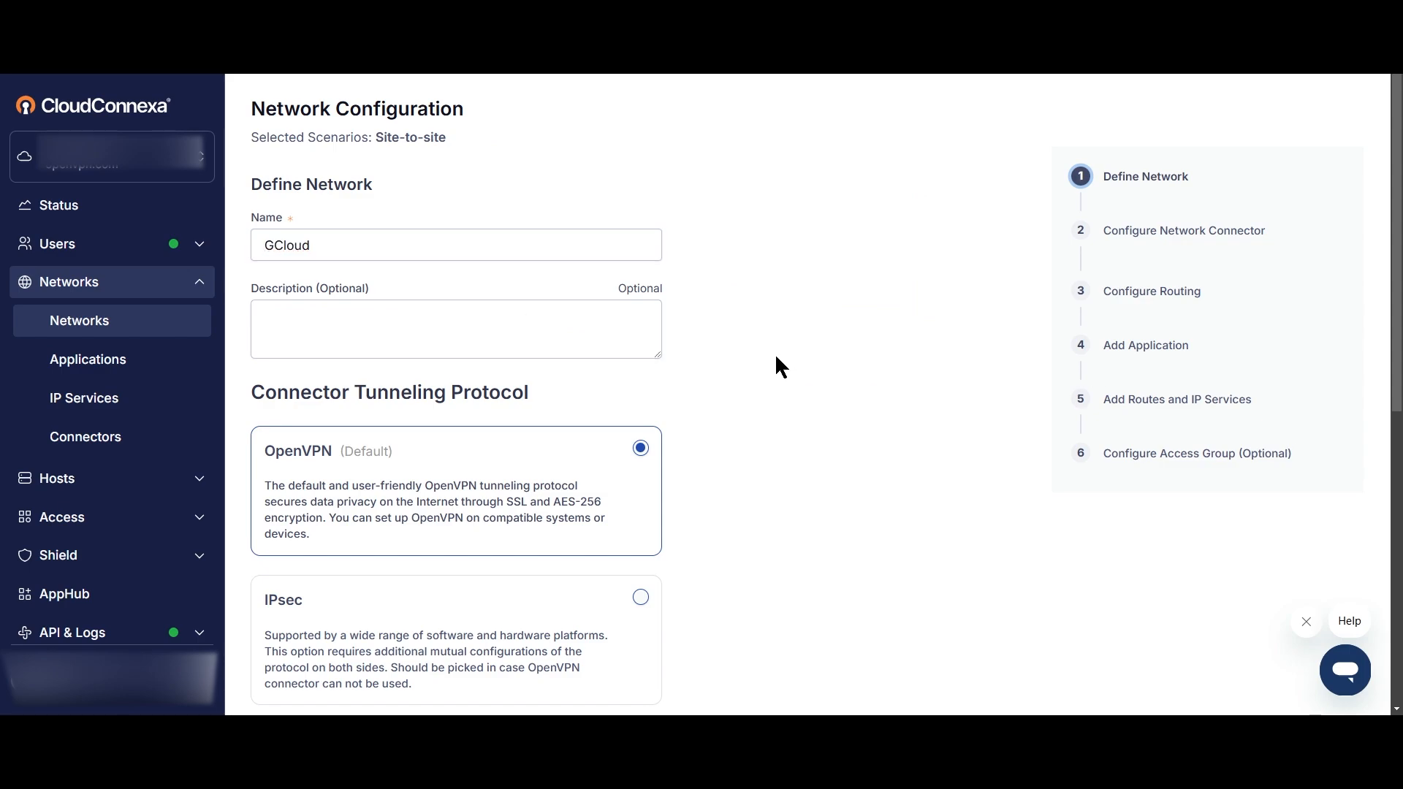
scroll(612, 361, "down", 2)
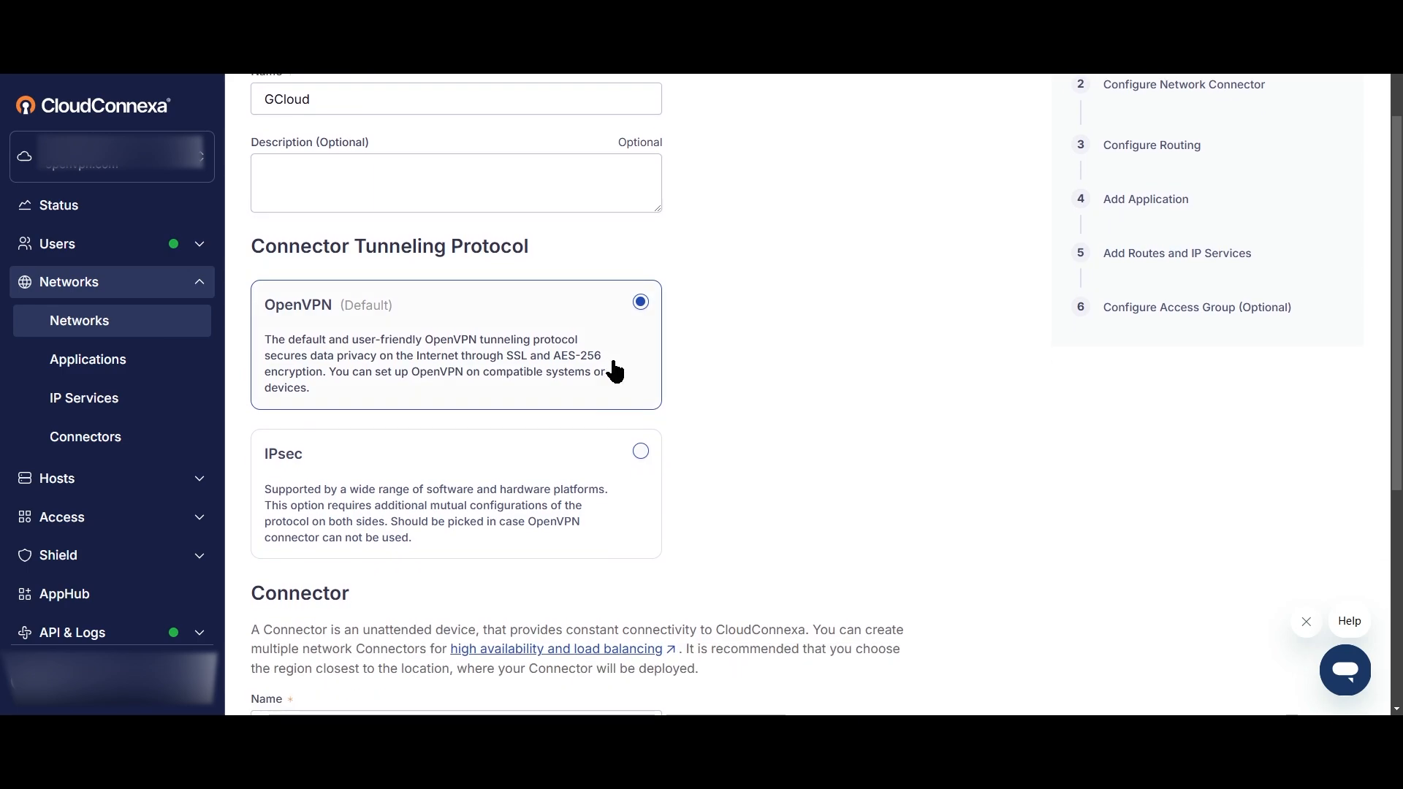
left_click(641, 450)
Accept connector01 in the Ashburn (VA) region as the network's connector and continue to its configuration.
scroll(832, 483, "down", 3)
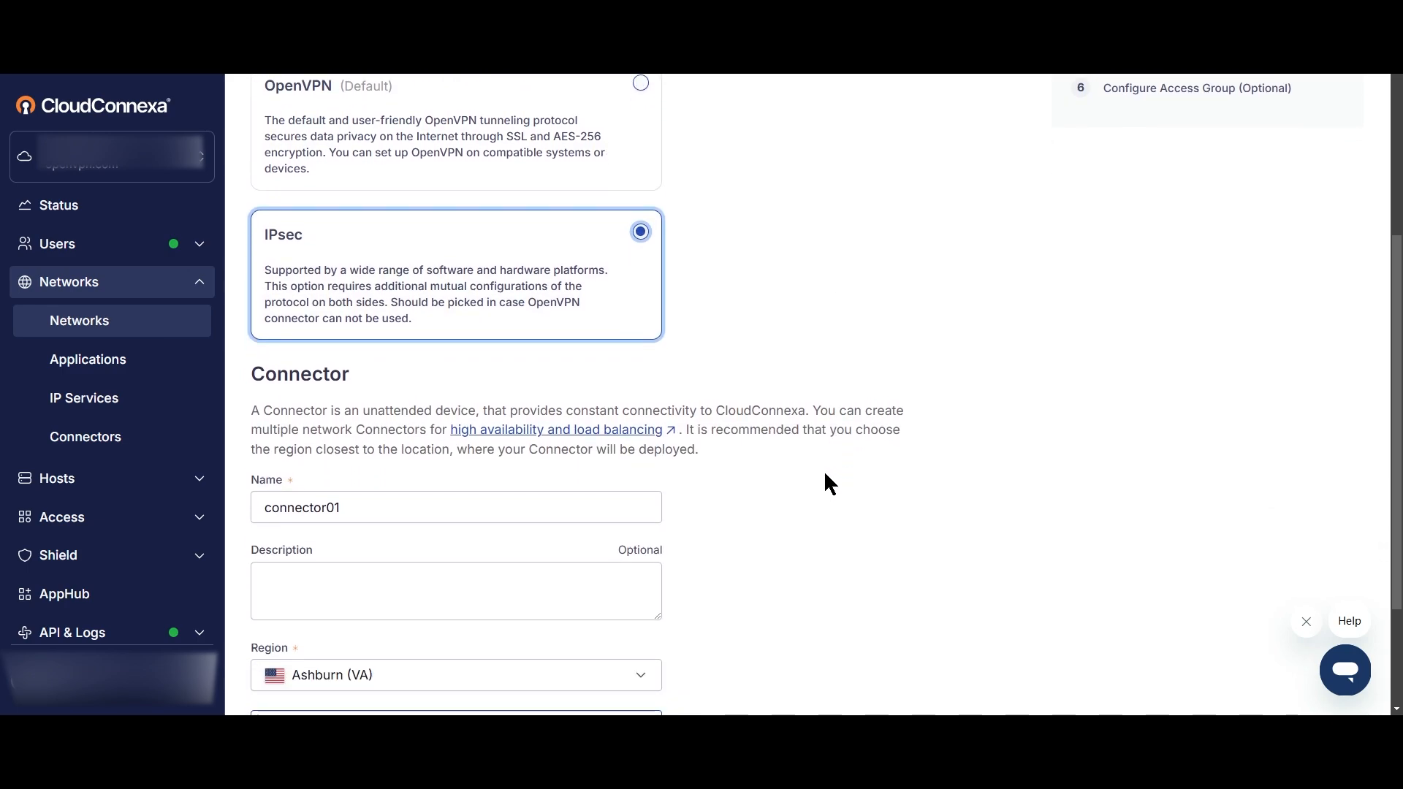
scroll(825, 473, "down", 1)
left_click_drag(359, 438, 255, 439)
left_click(996, 525)
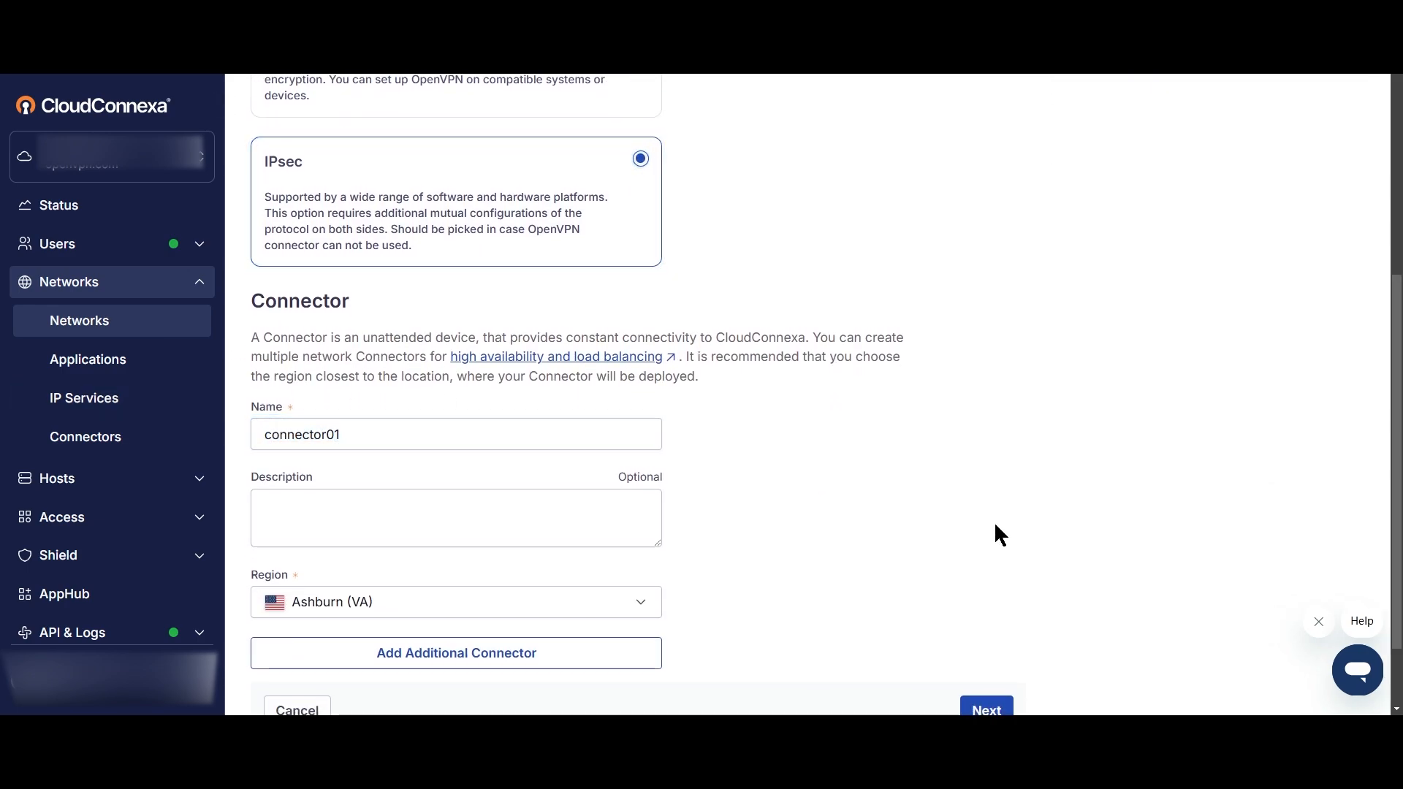
scroll(476, 577, "down", 2)
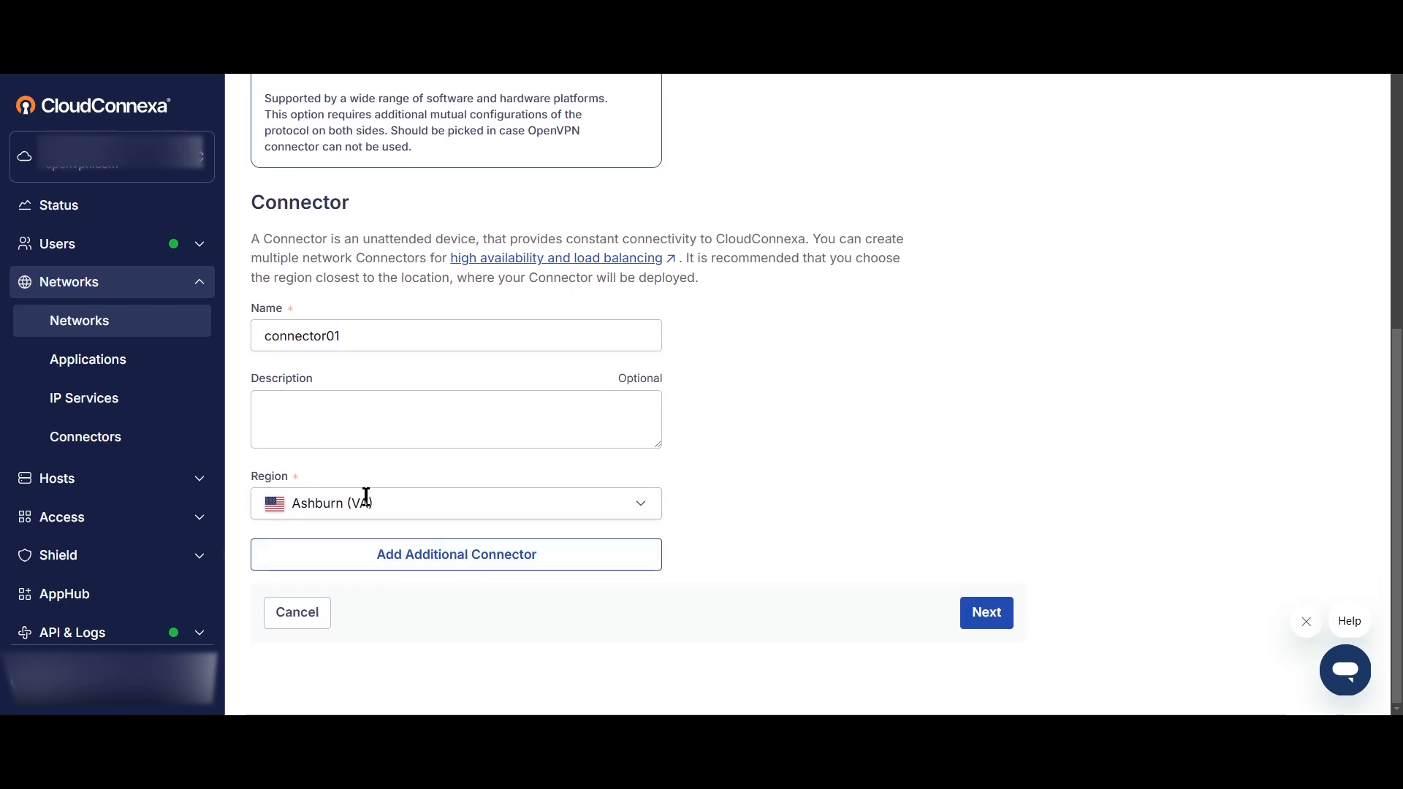
left_click(990, 621)
Select GCP as the platform to connect and bring up its setup values.
left_click(443, 402)
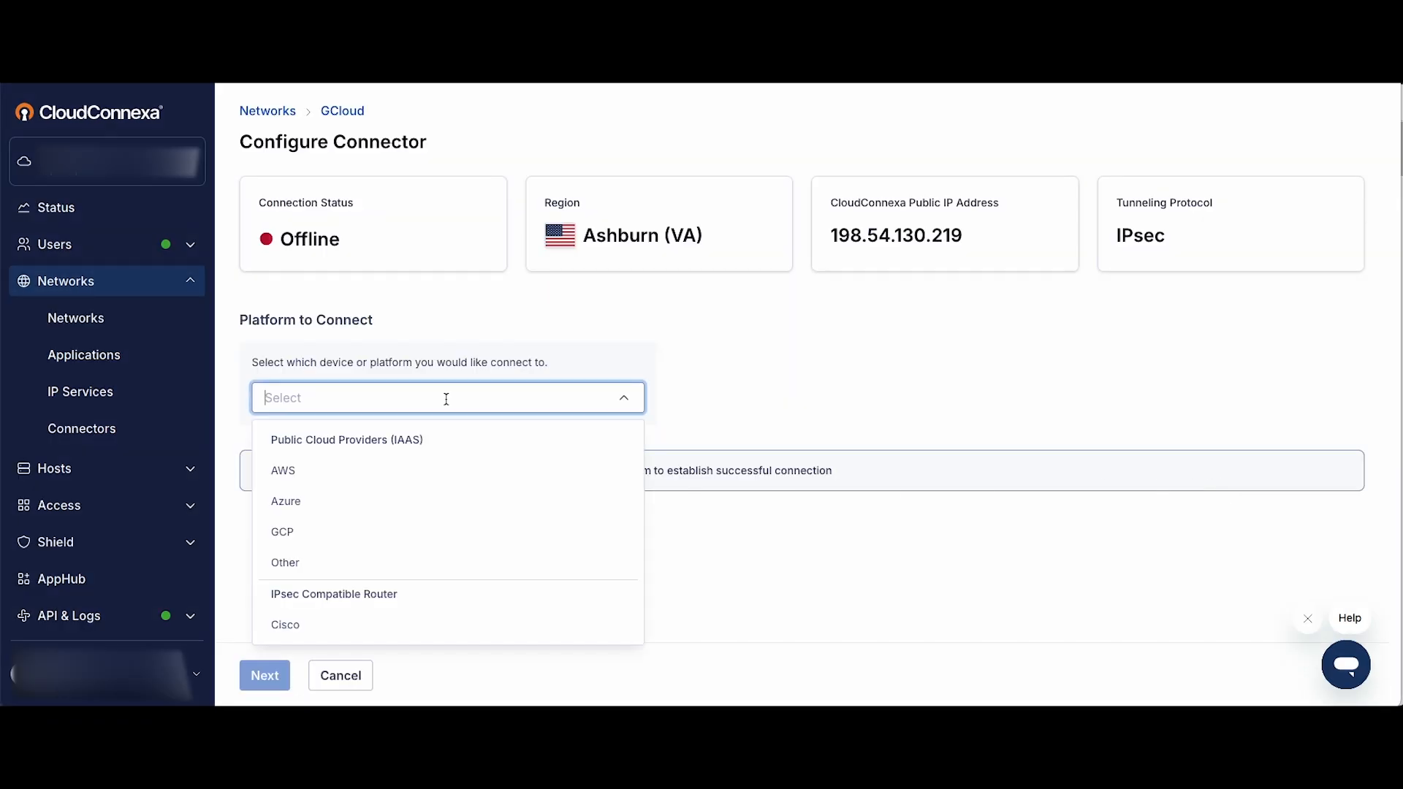
left_click(341, 533)
scroll(563, 481, "down", 4)
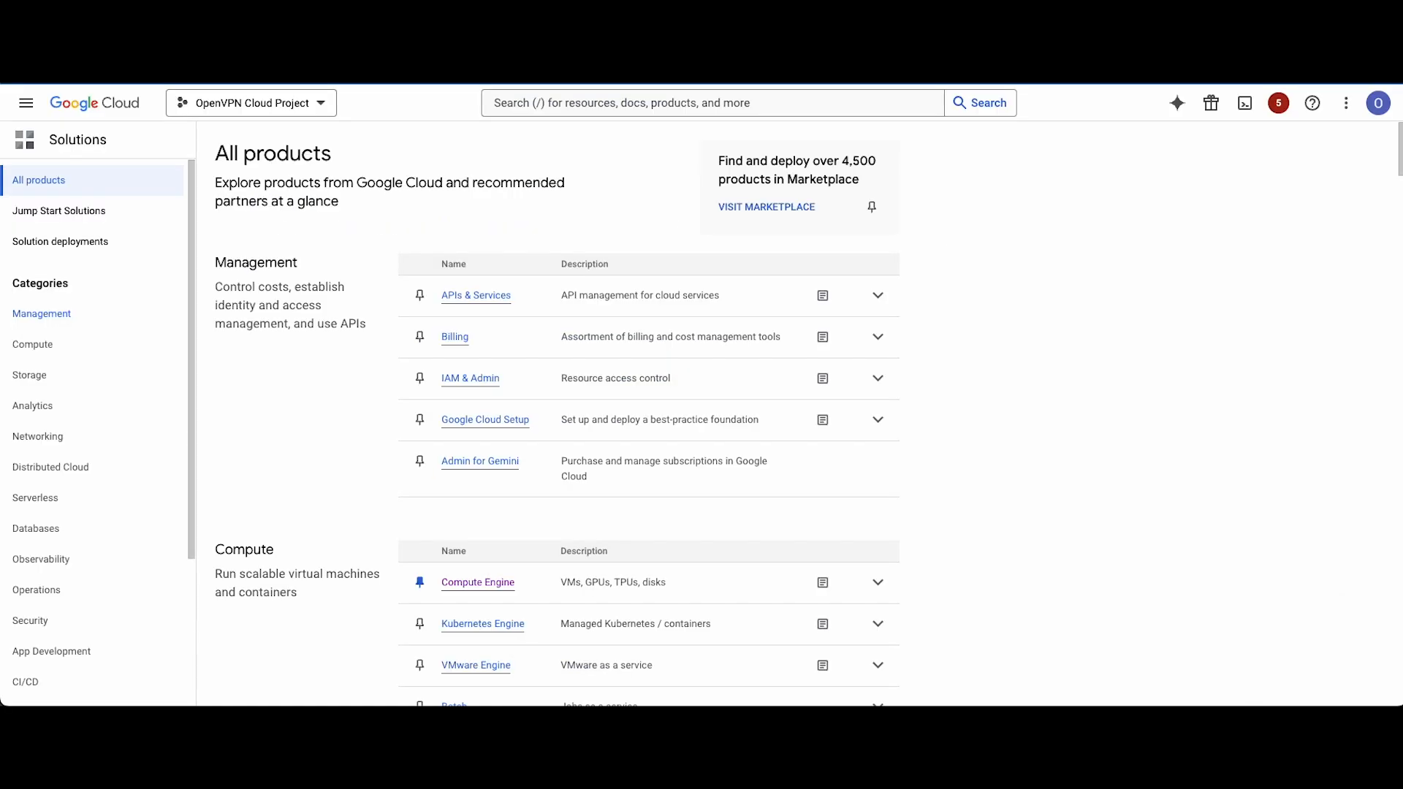
Switch to the Google Cloud console, search for vpn and start creating a VPN connection.
left_click(556, 101)
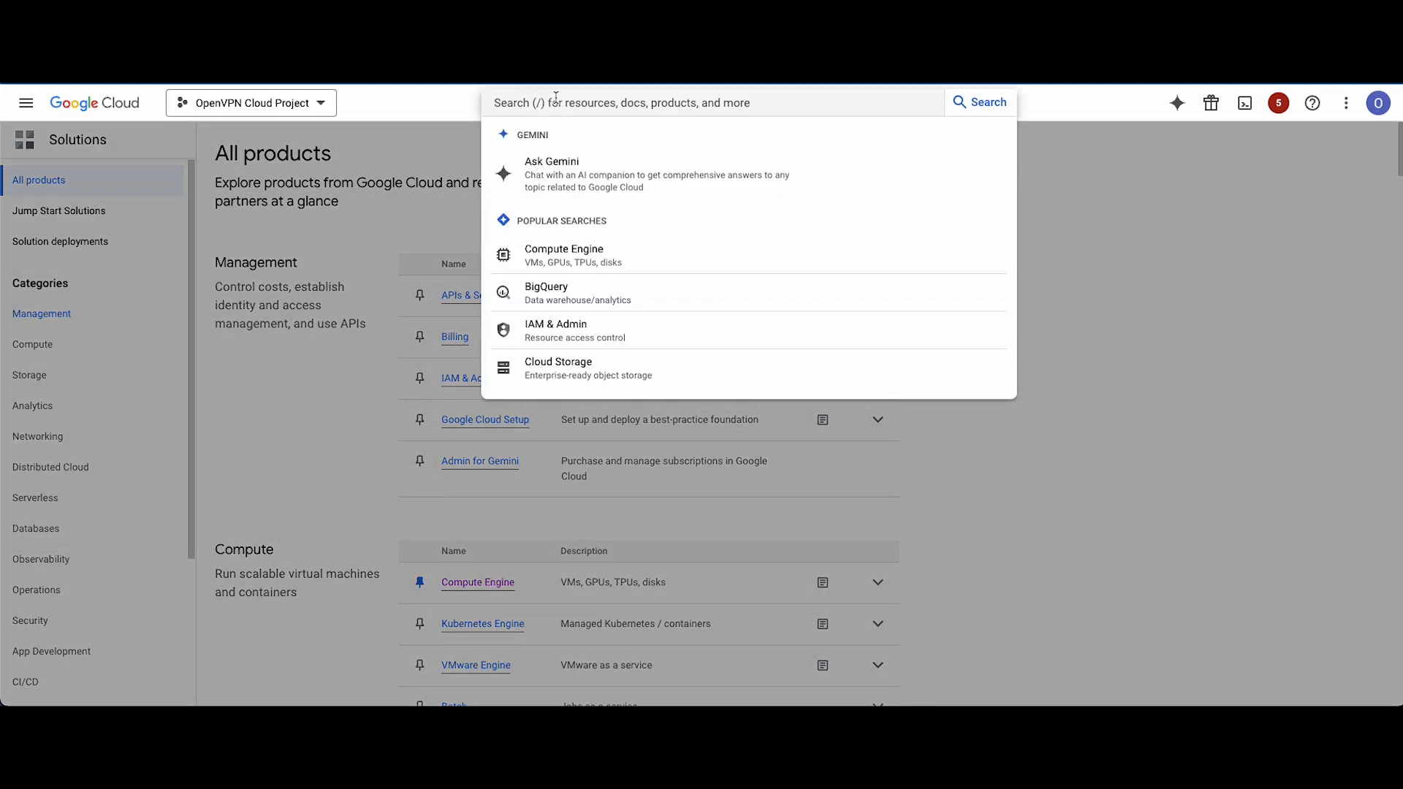
type("vpn")
left_click(565, 151)
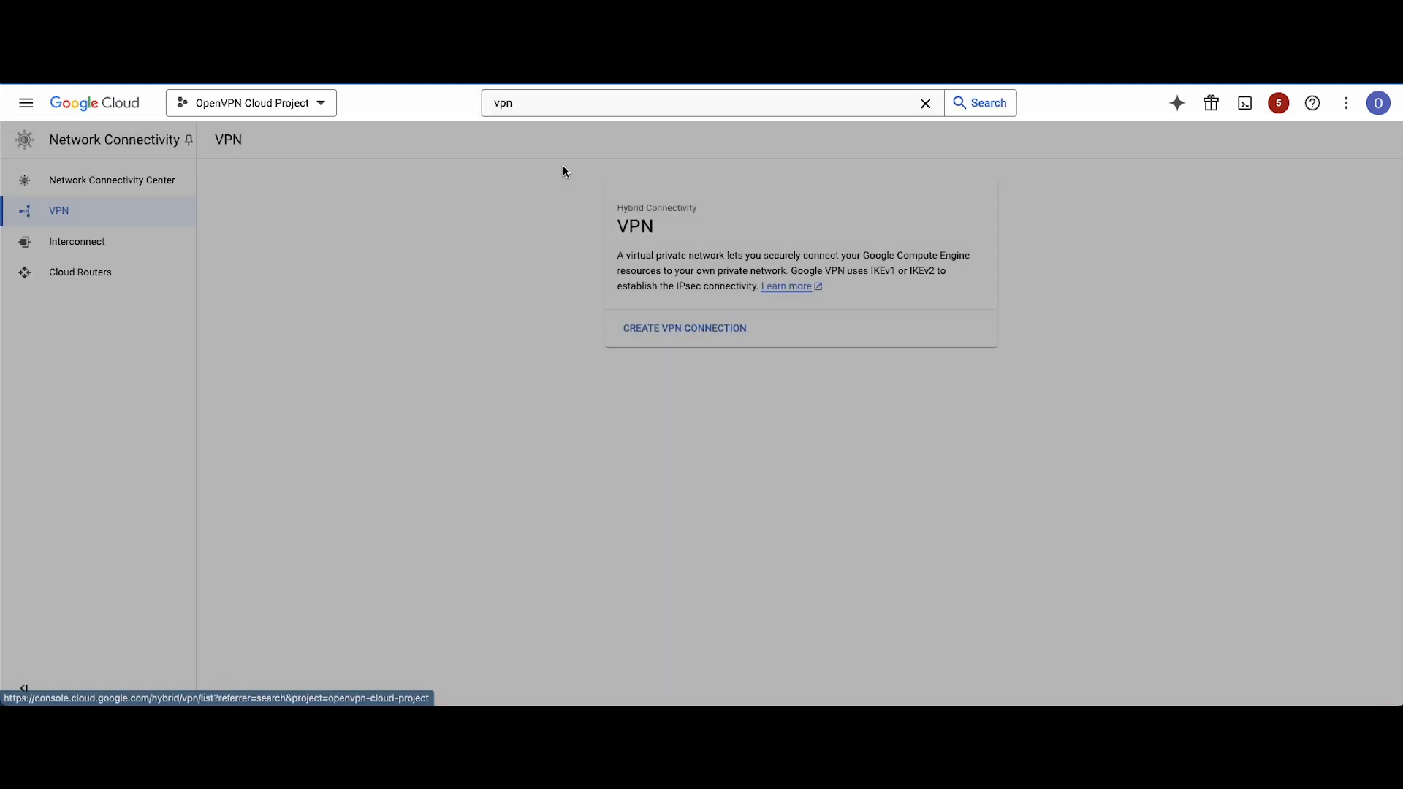
left_click(673, 329)
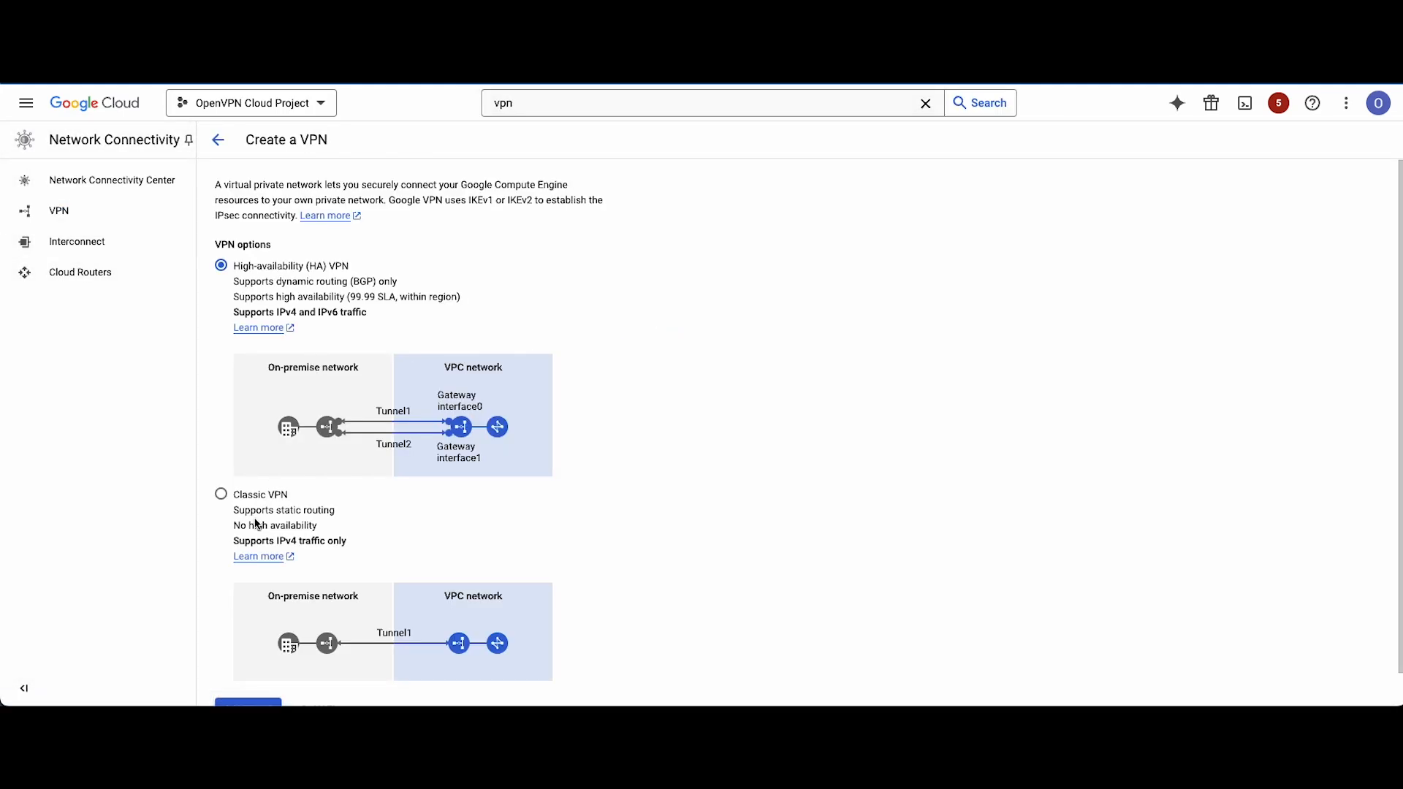
Choose the Classic VPN option and continue to the connection form.
left_click(256, 501)
scroll(296, 527, "down", 1)
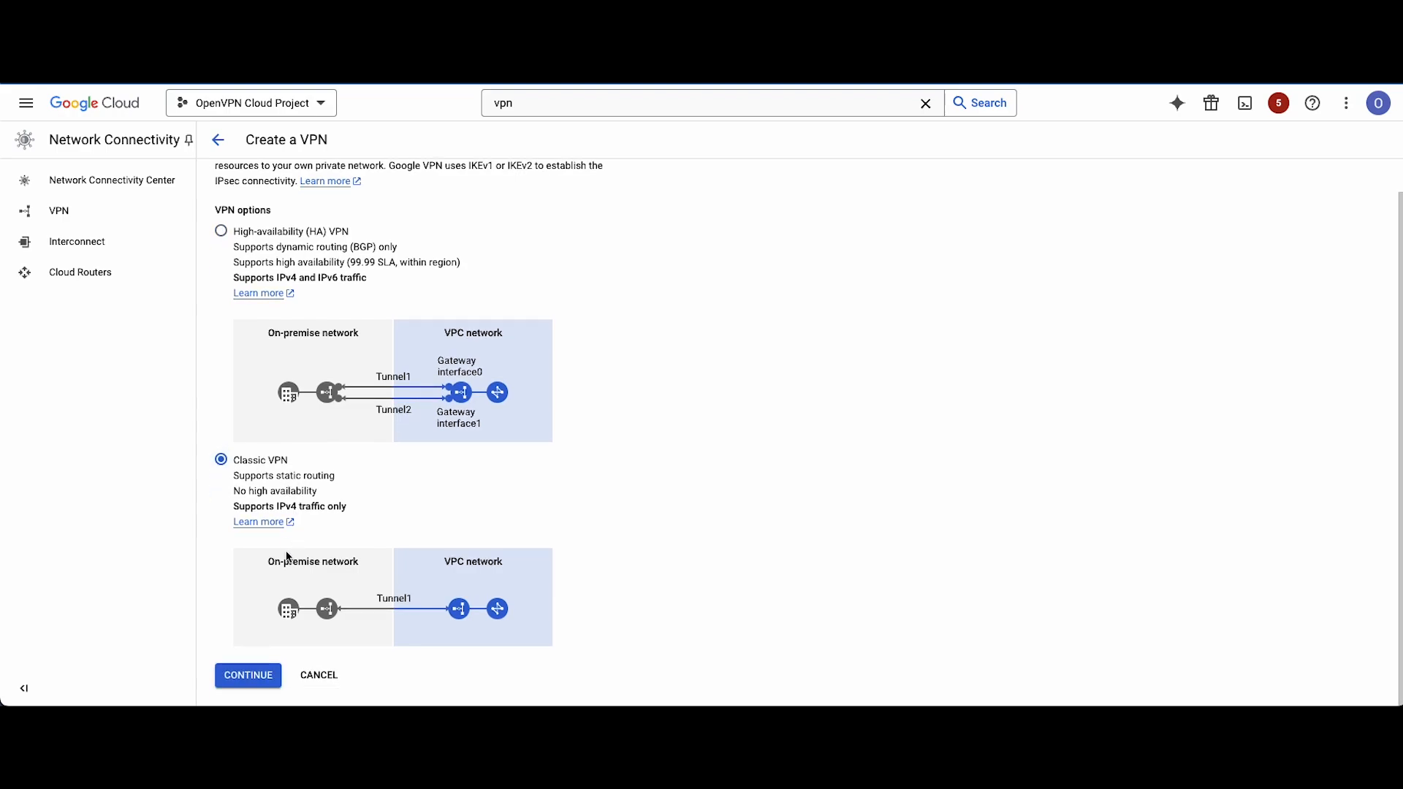
left_click(246, 680)
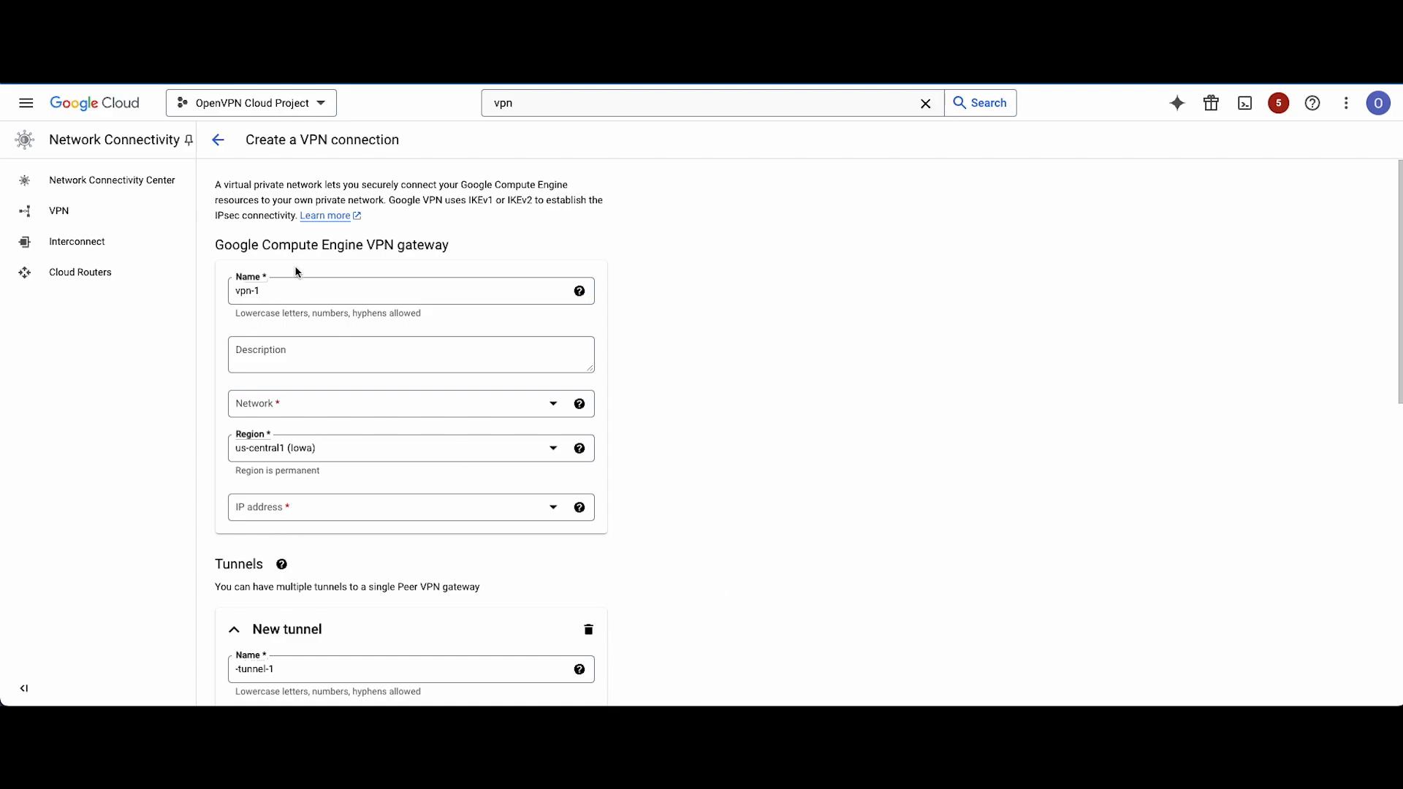
Name the VPN gateway connexa-vpn-1 and assign it to the default network.
left_click(294, 290)
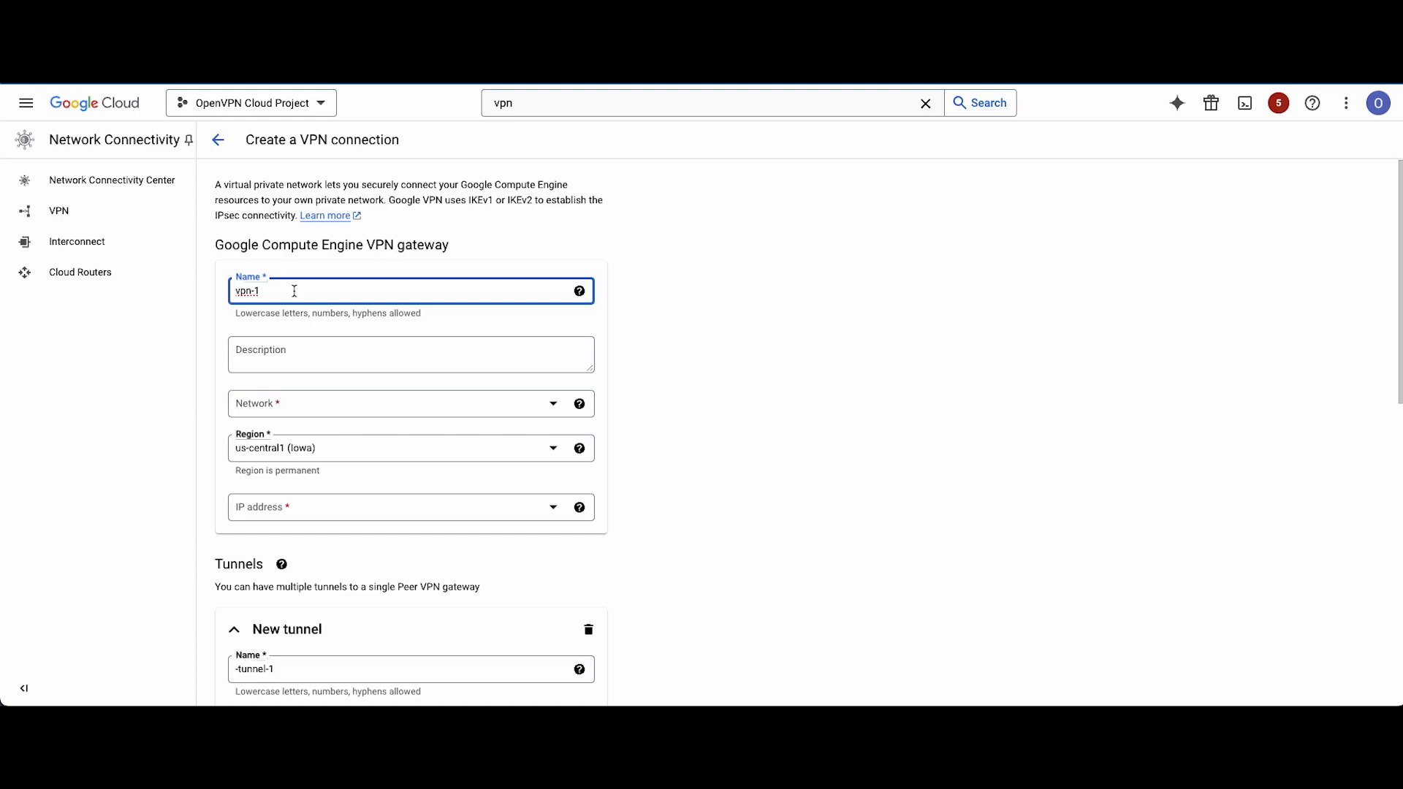
type("connexa-")
left_click(313, 406)
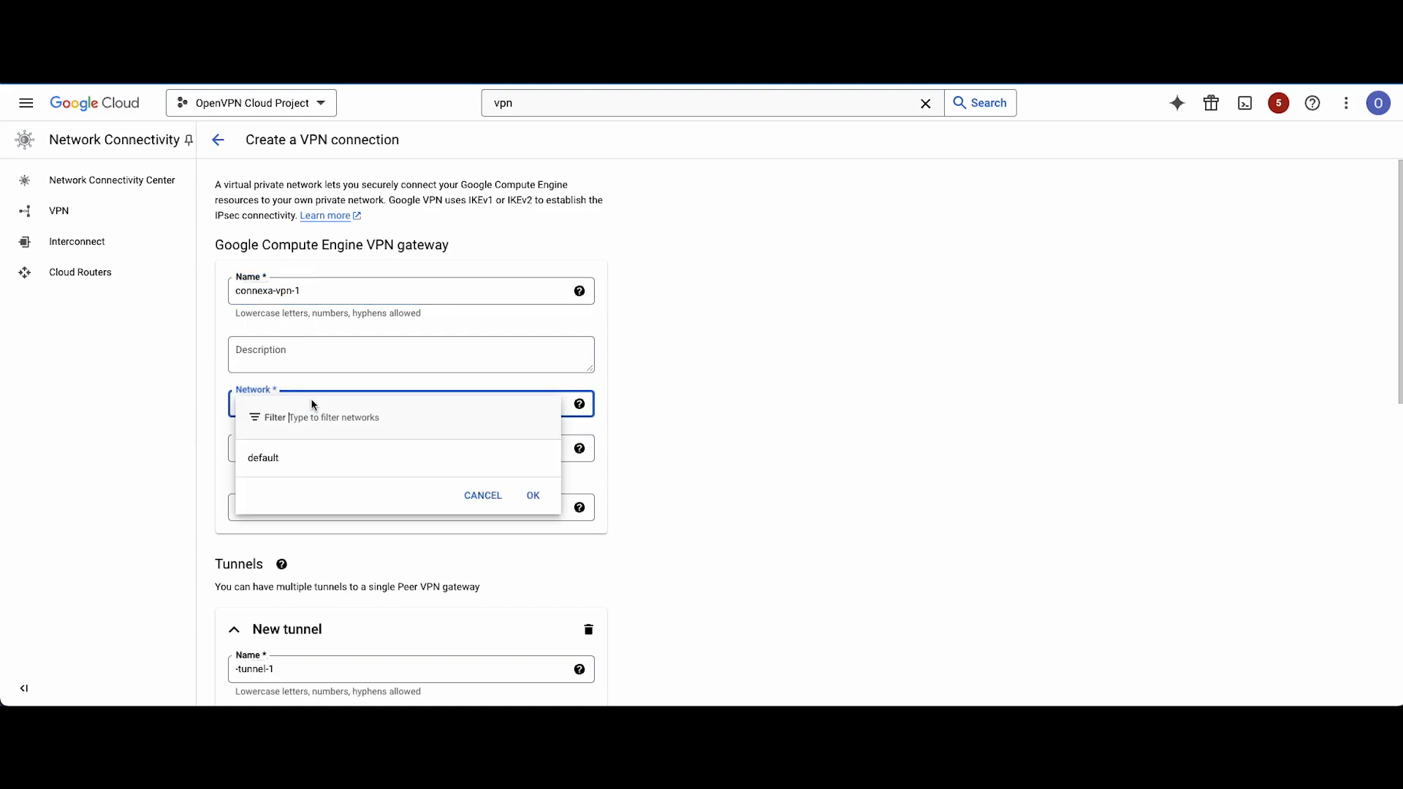
left_click(274, 457)
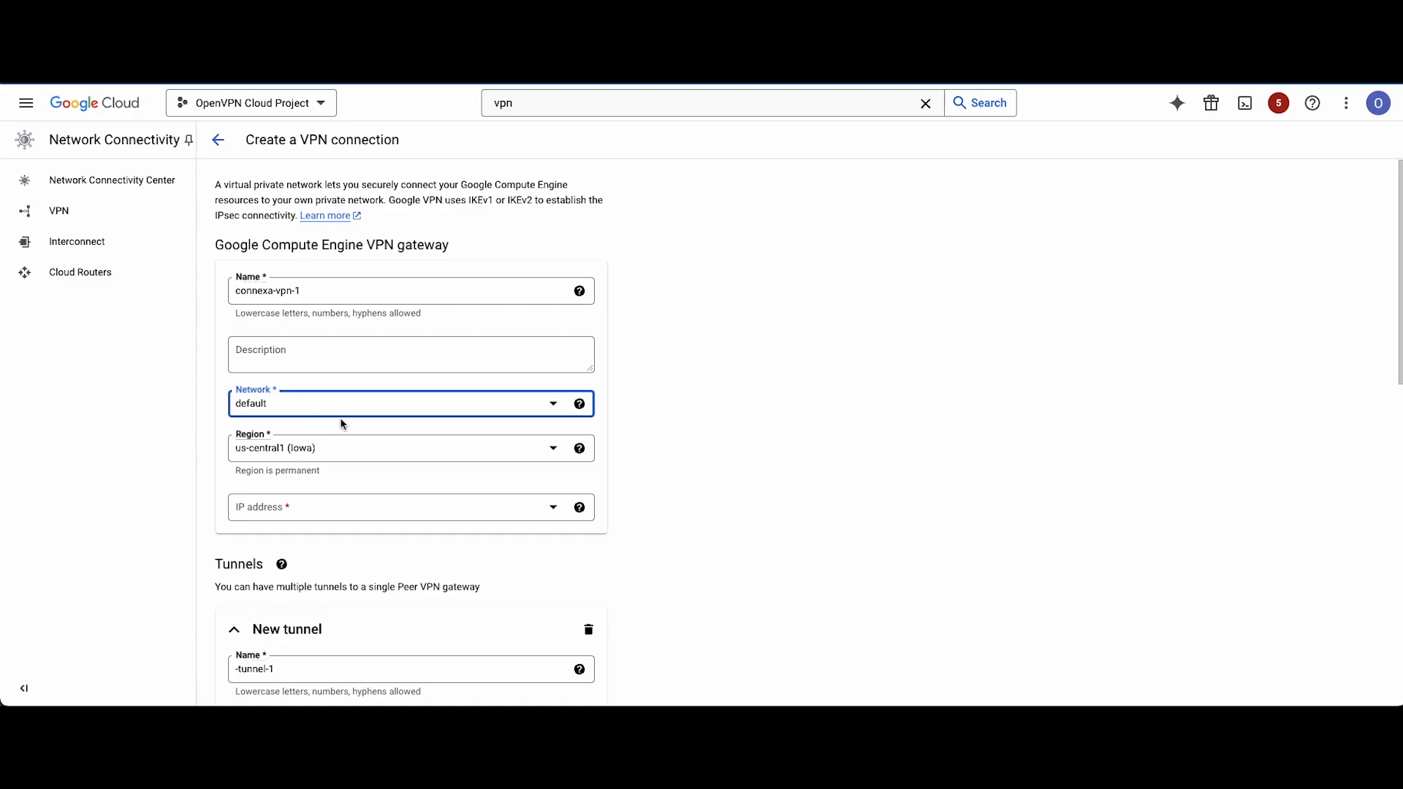
Set the VPN gateway's region to europe-west3 (Frankfurt).
scroll(386, 451, "down", 2)
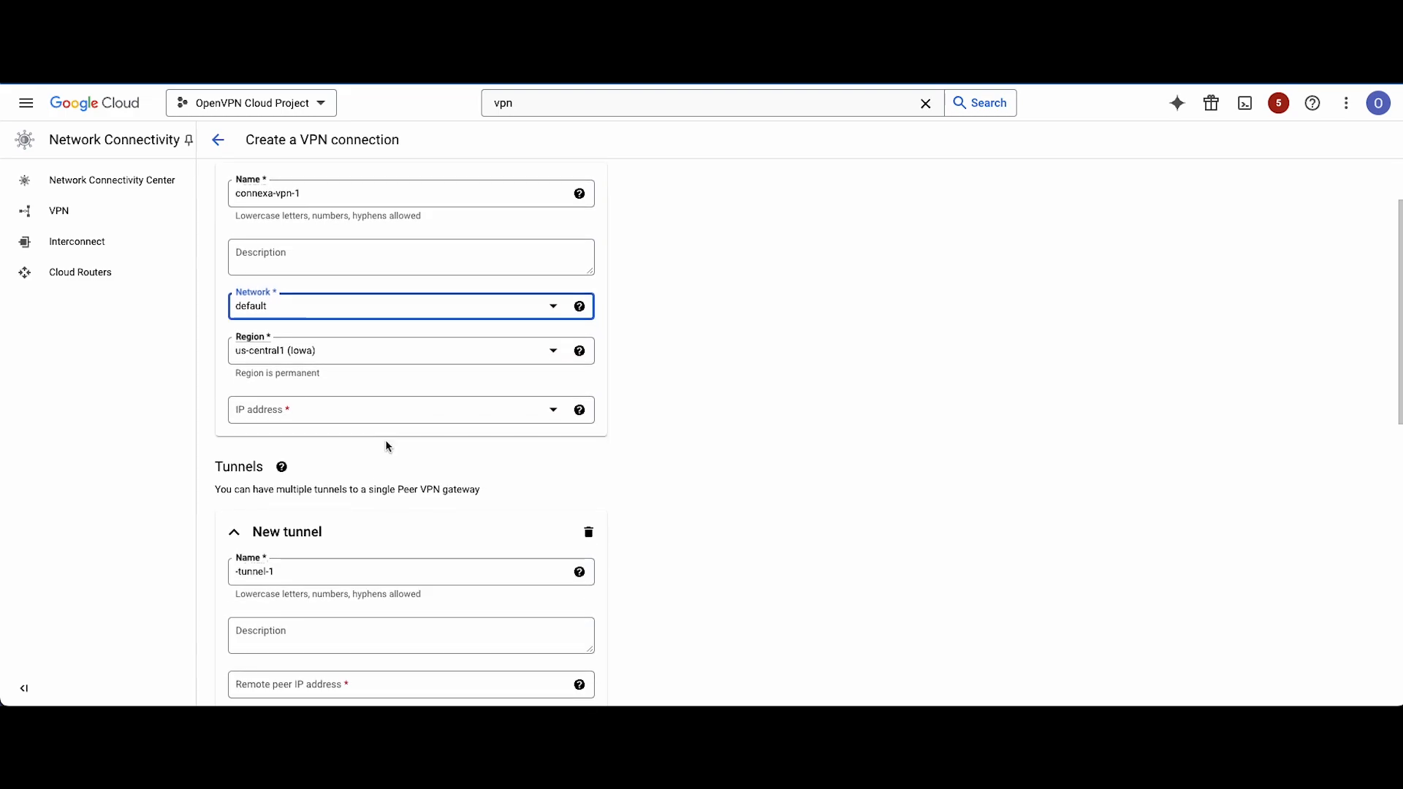
left_click(354, 351)
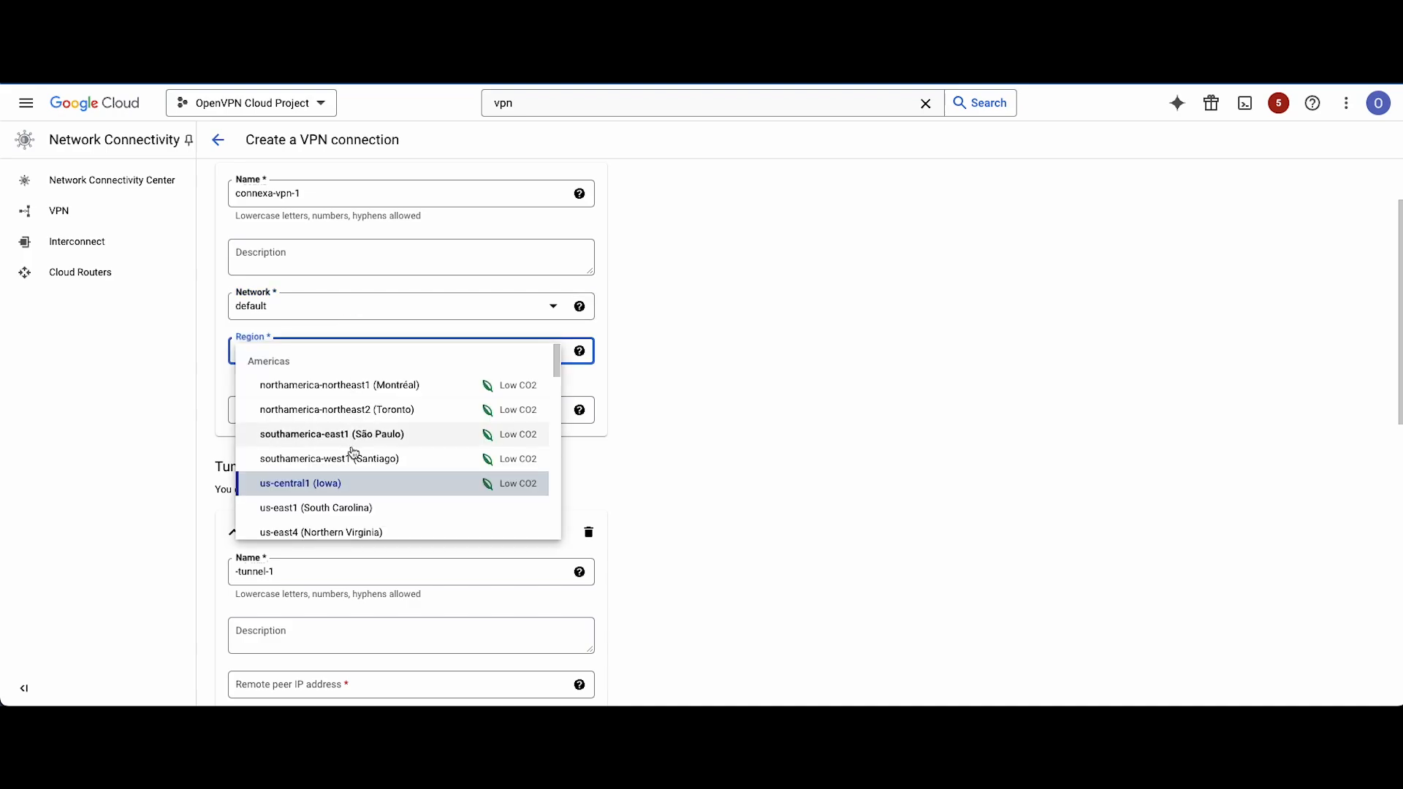
scroll(358, 460, "down", 4)
scroll(358, 453, "down", 3)
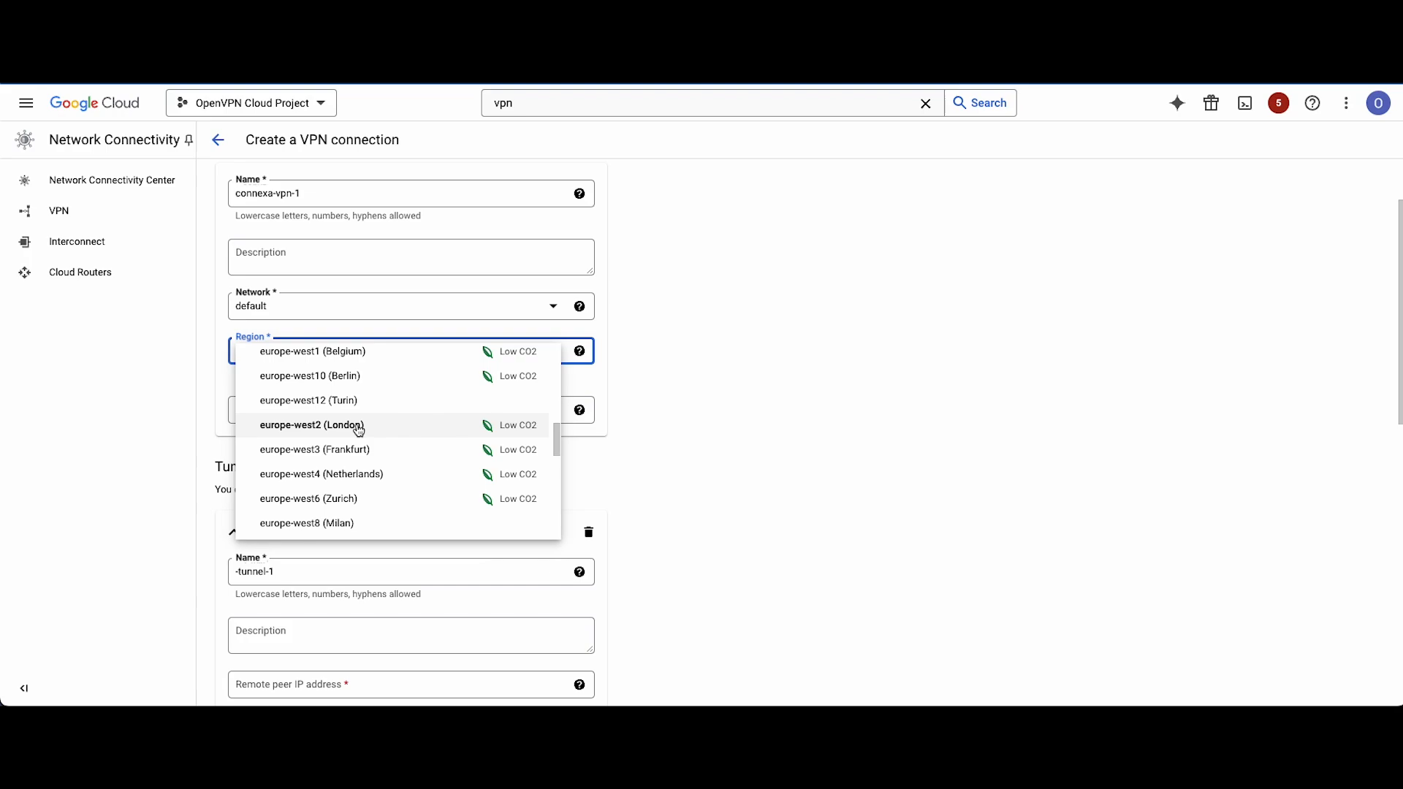
left_click(354, 449)
Reserve a new static IP address named connexa-ip-1 and use it as the VPN gateway's IP address.
left_click(310, 410)
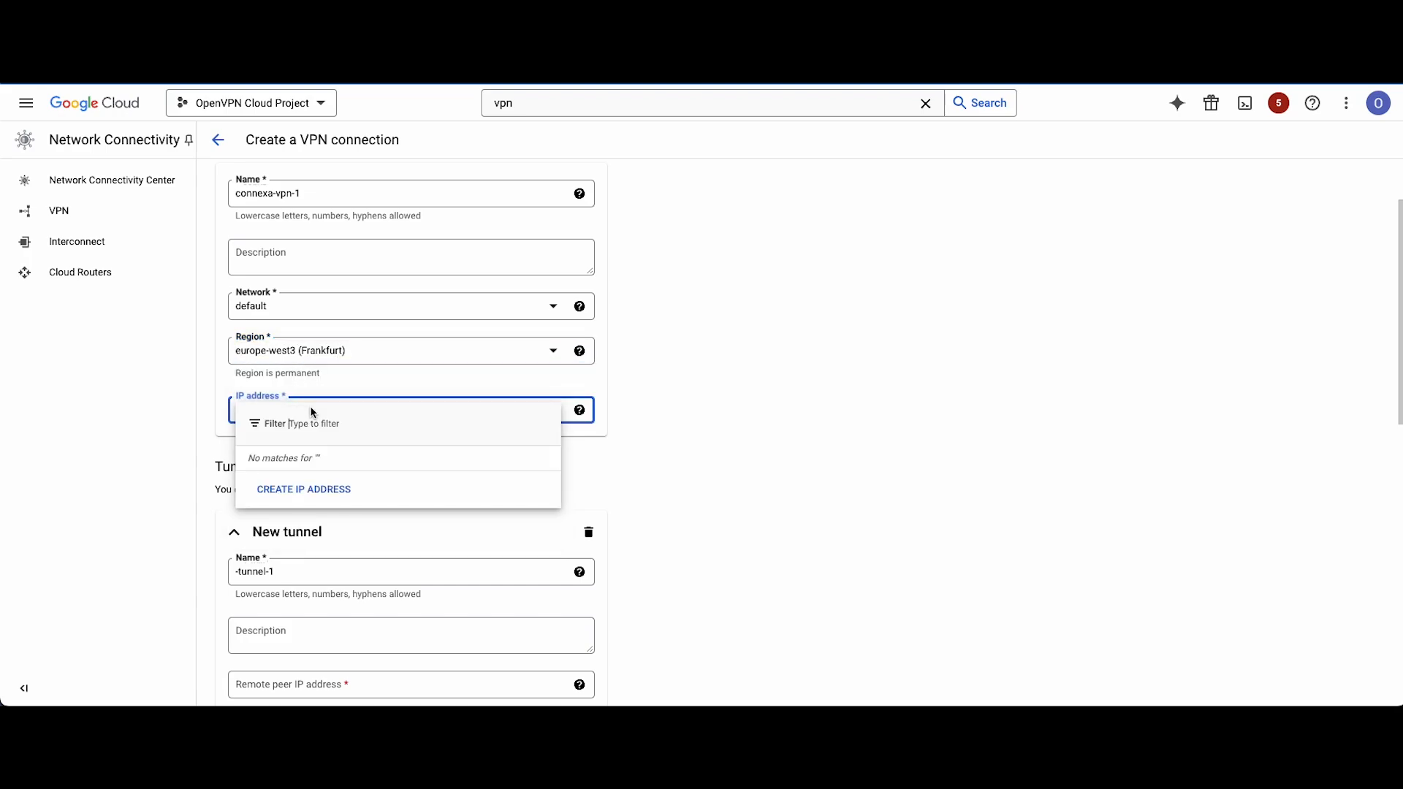
left_click(310, 490)
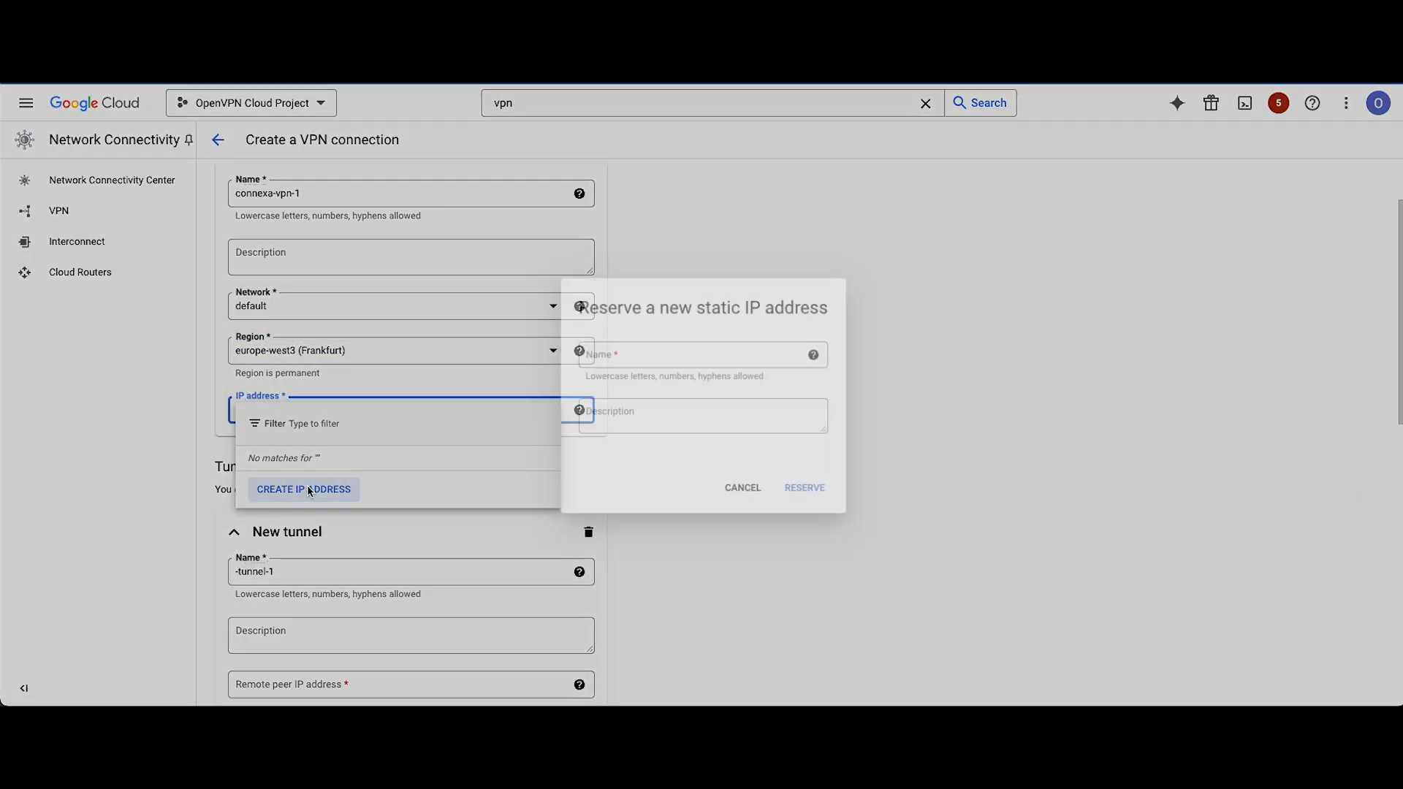
left_click(629, 356)
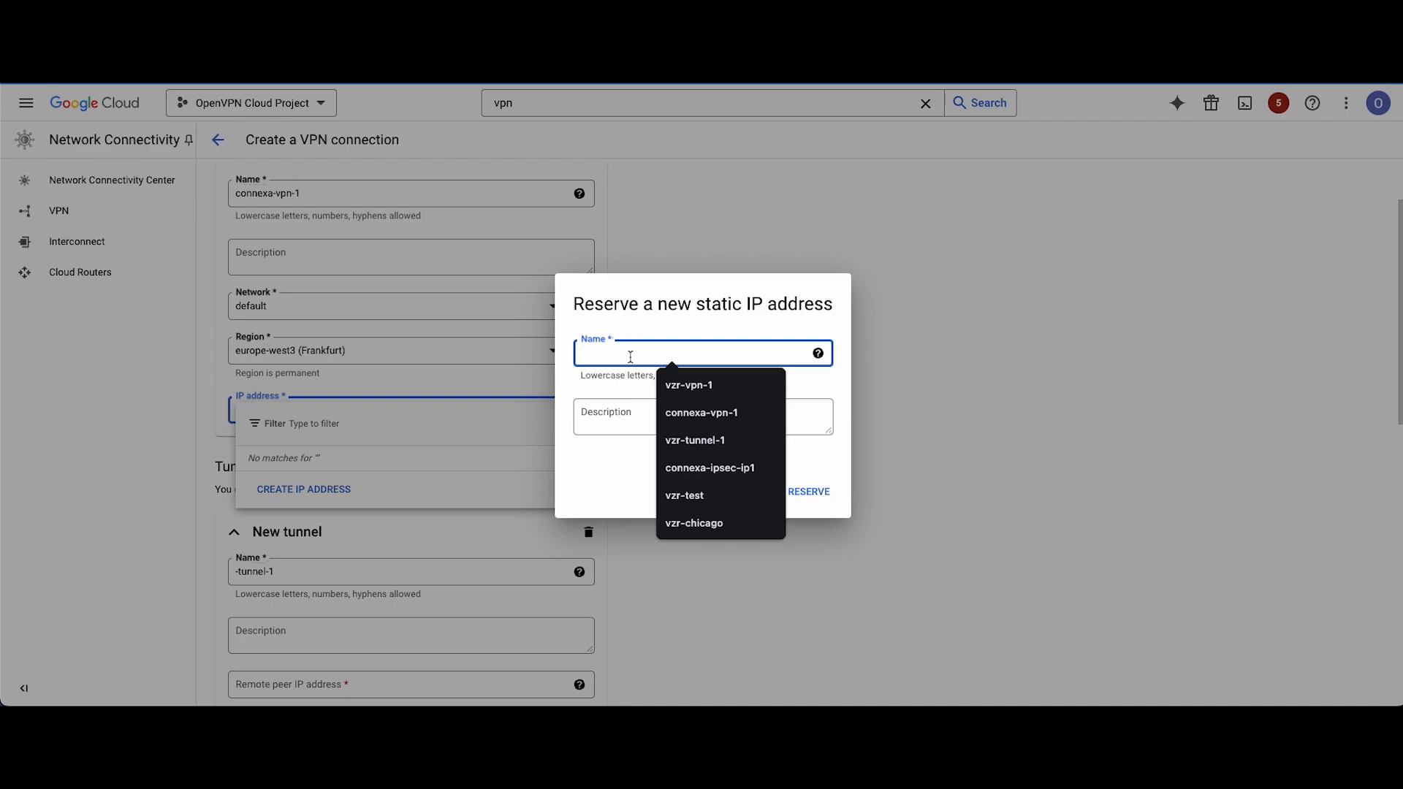
type("connexa-")
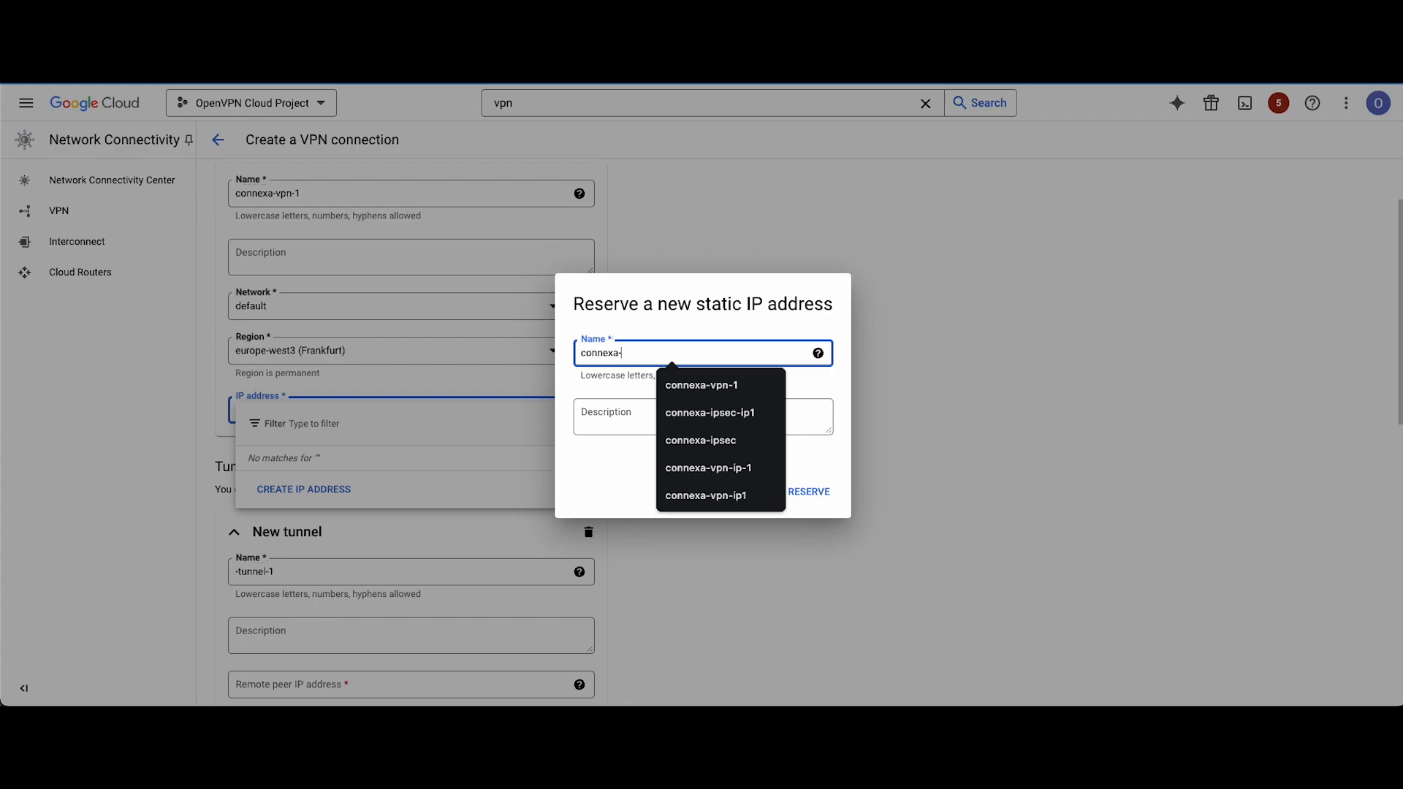
type("ip-1")
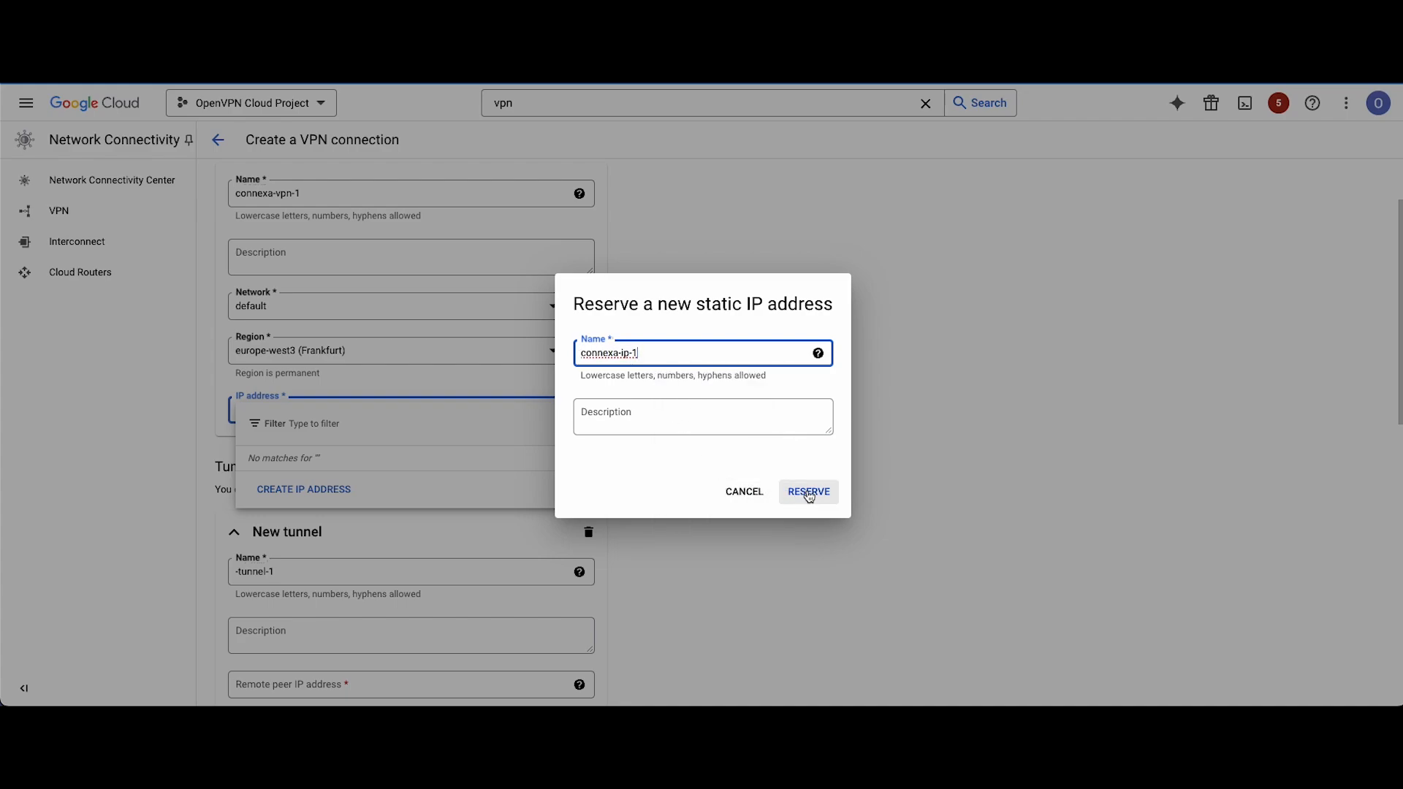
left_click(809, 493)
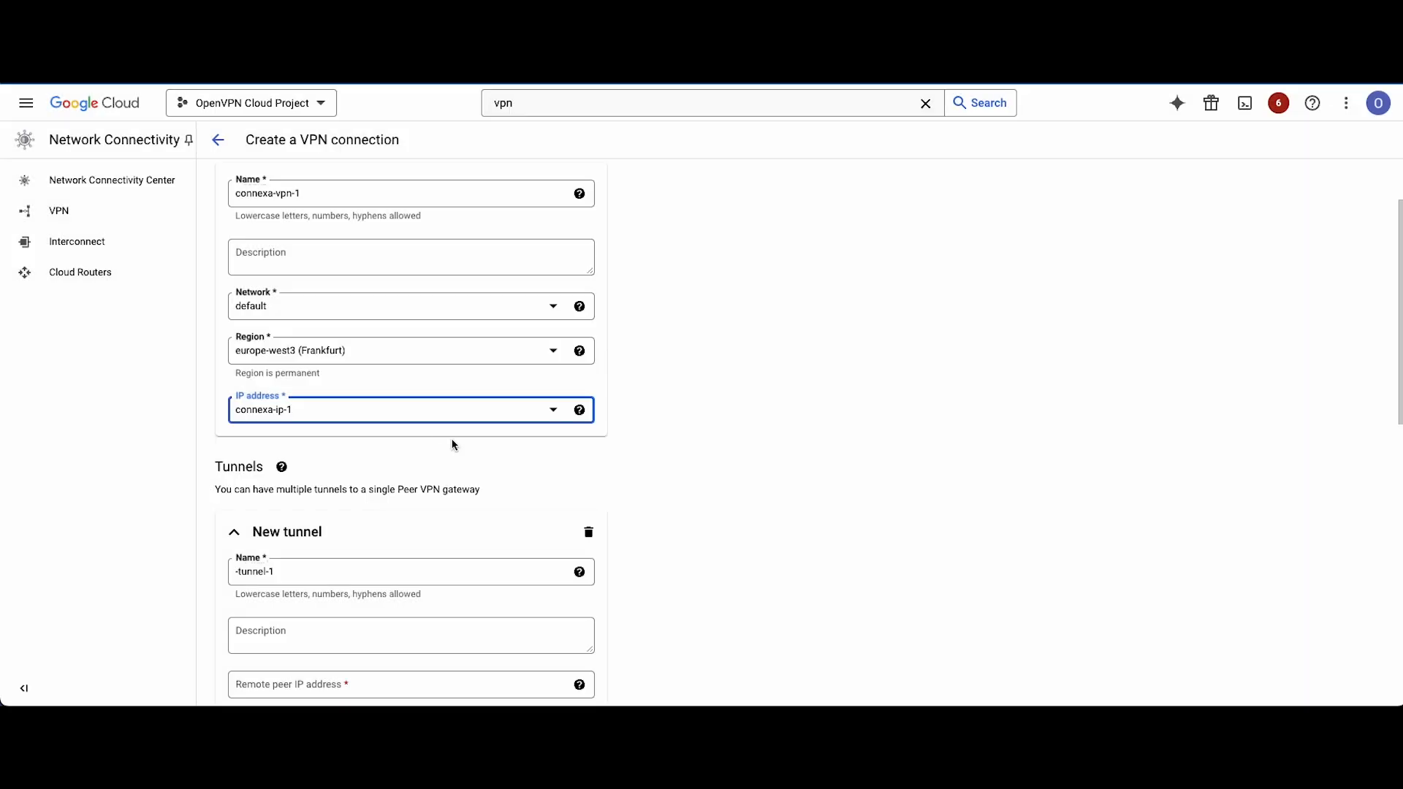
left_click(438, 410)
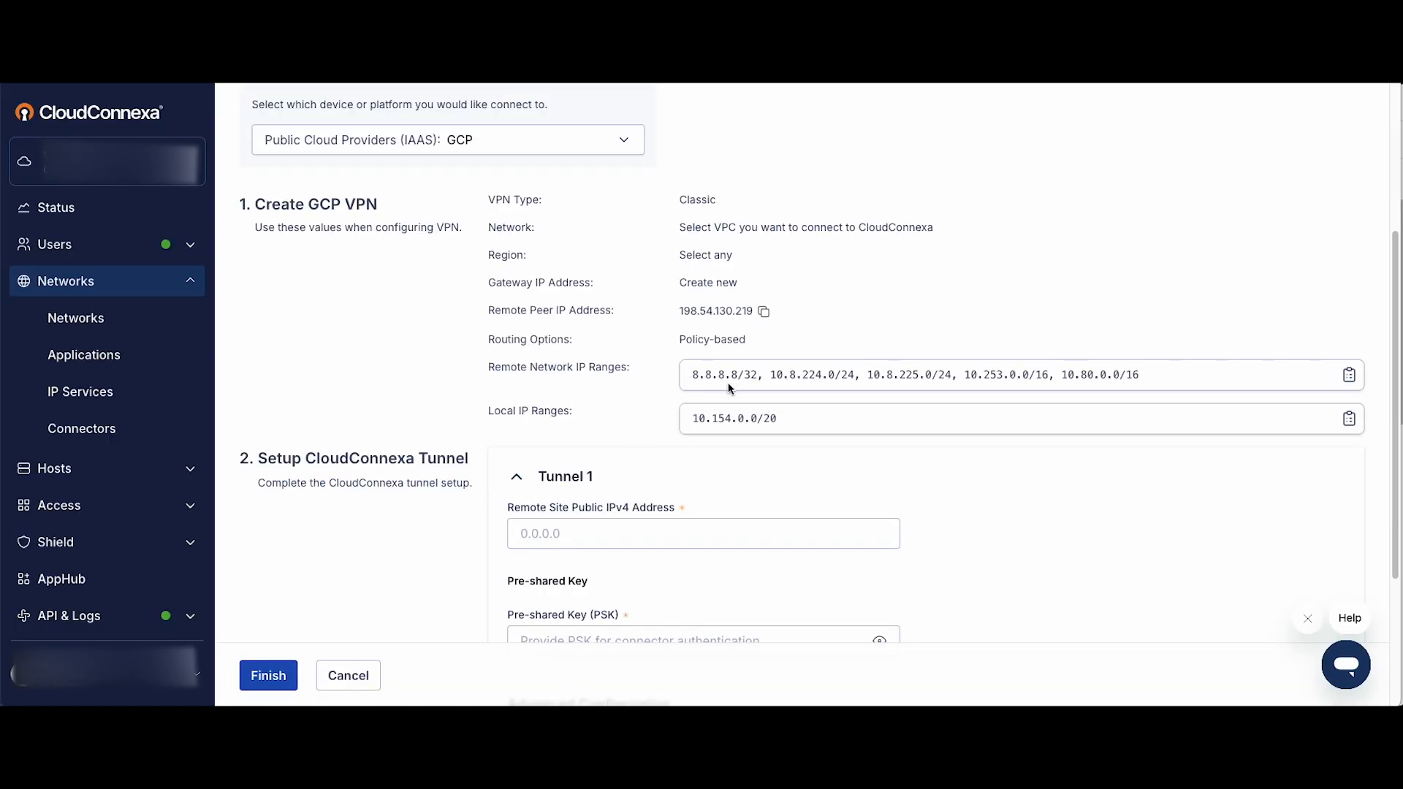
Switch to CloudConnexa and set Tunnel 1's remote site public IPv4 address to 35.246.190.190.
left_click(580, 538)
type("35,")
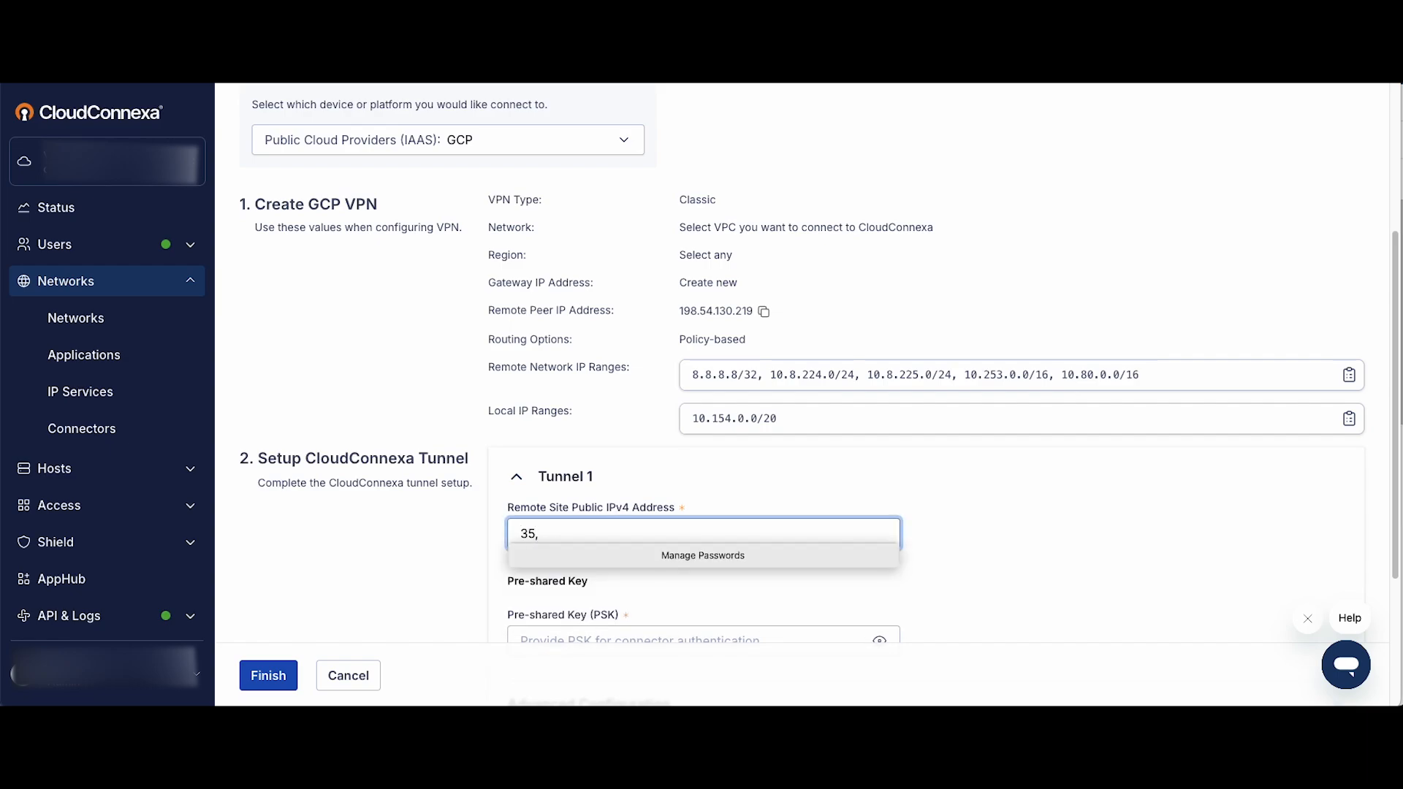
type("246.190.190")
scroll(820, 273, "down", 1)
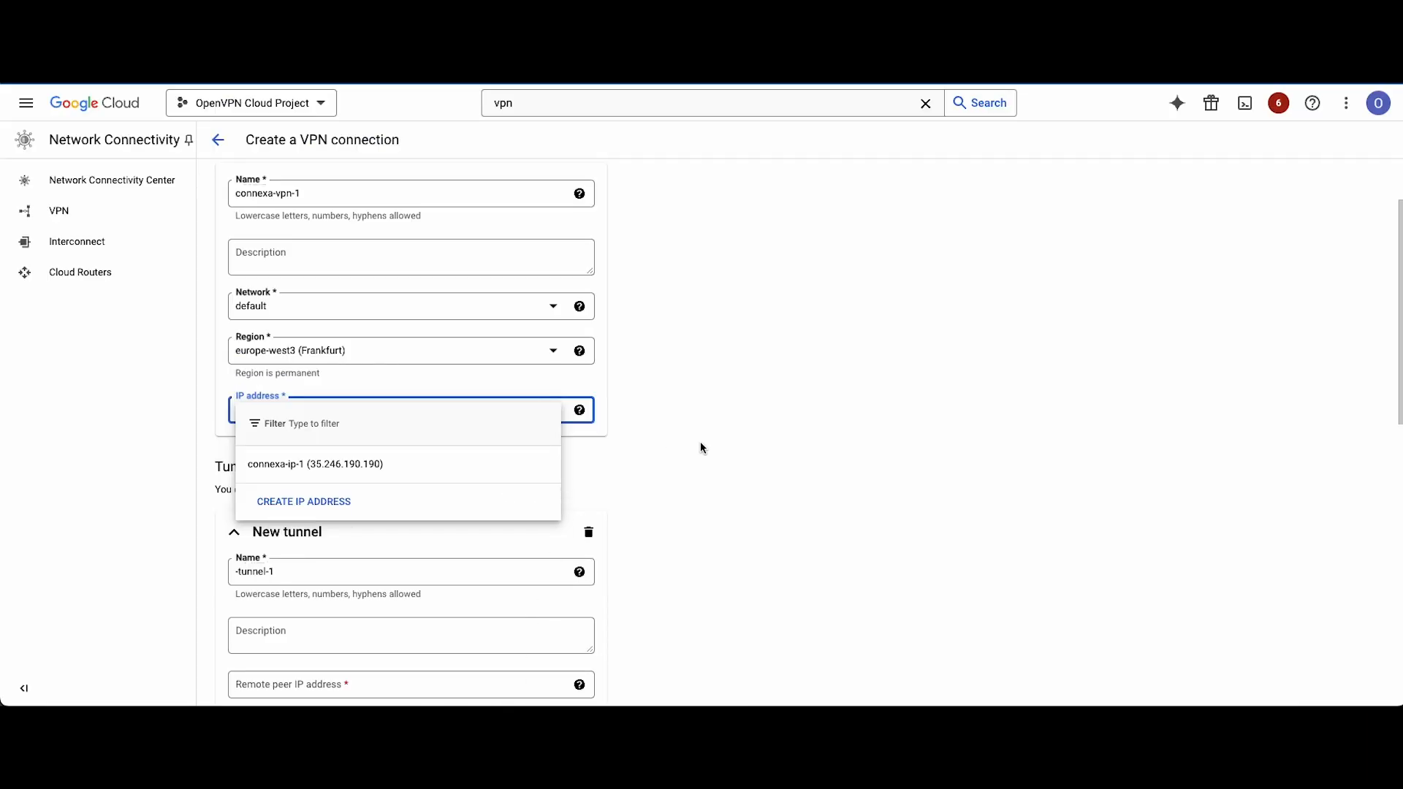
Switch to Google Cloud and name the new VPN tunnel connexa-tunnel-1.
left_click(712, 451)
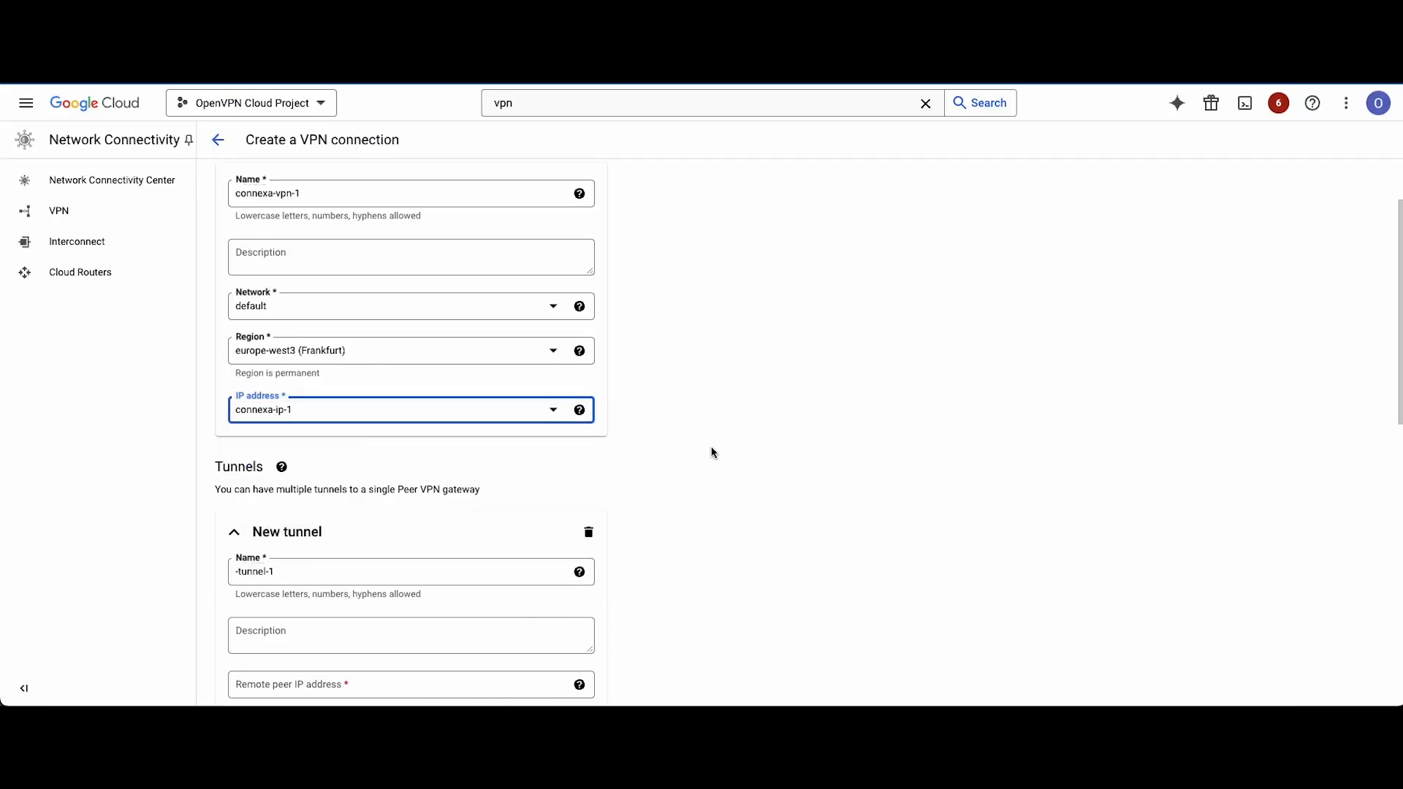
scroll(706, 452, "down", 3)
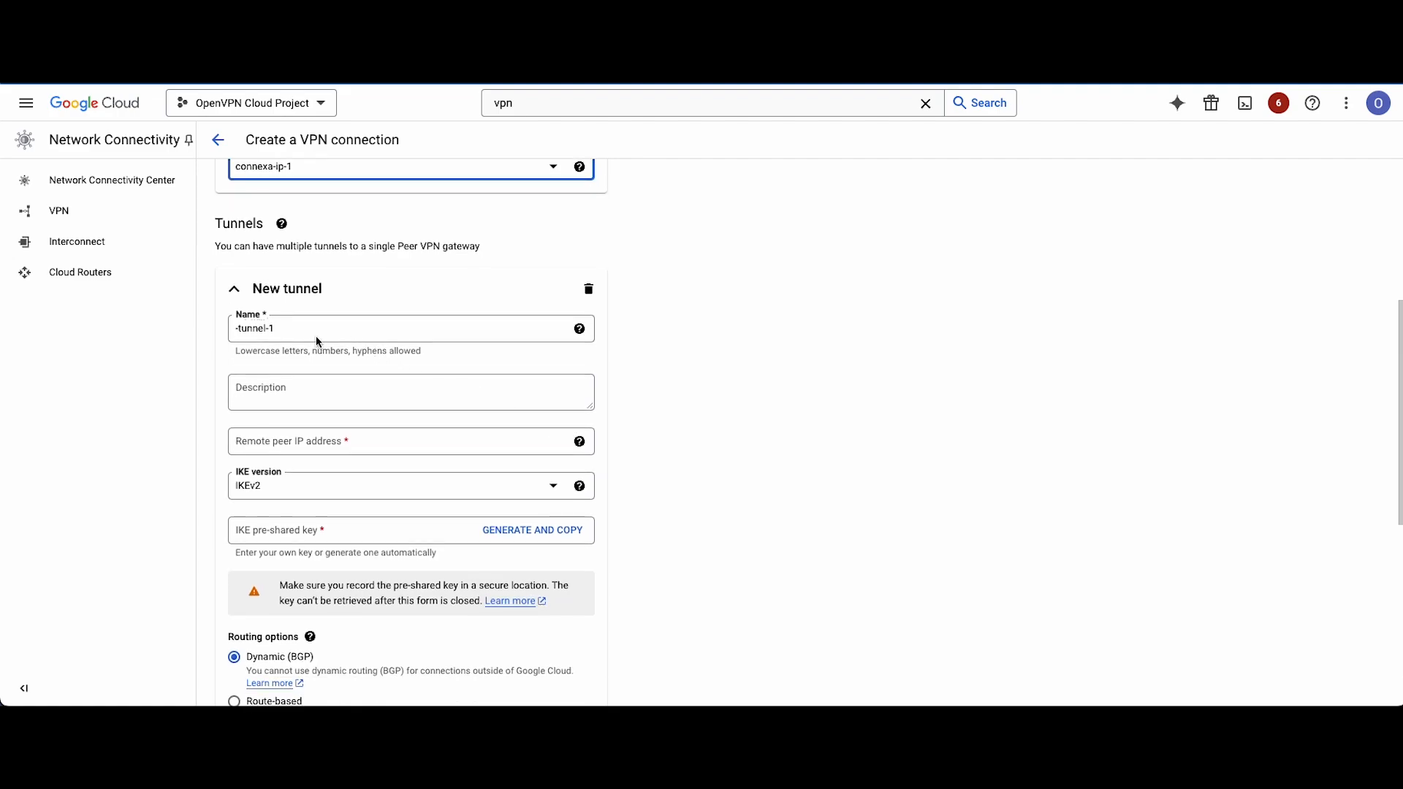
left_click(319, 329)
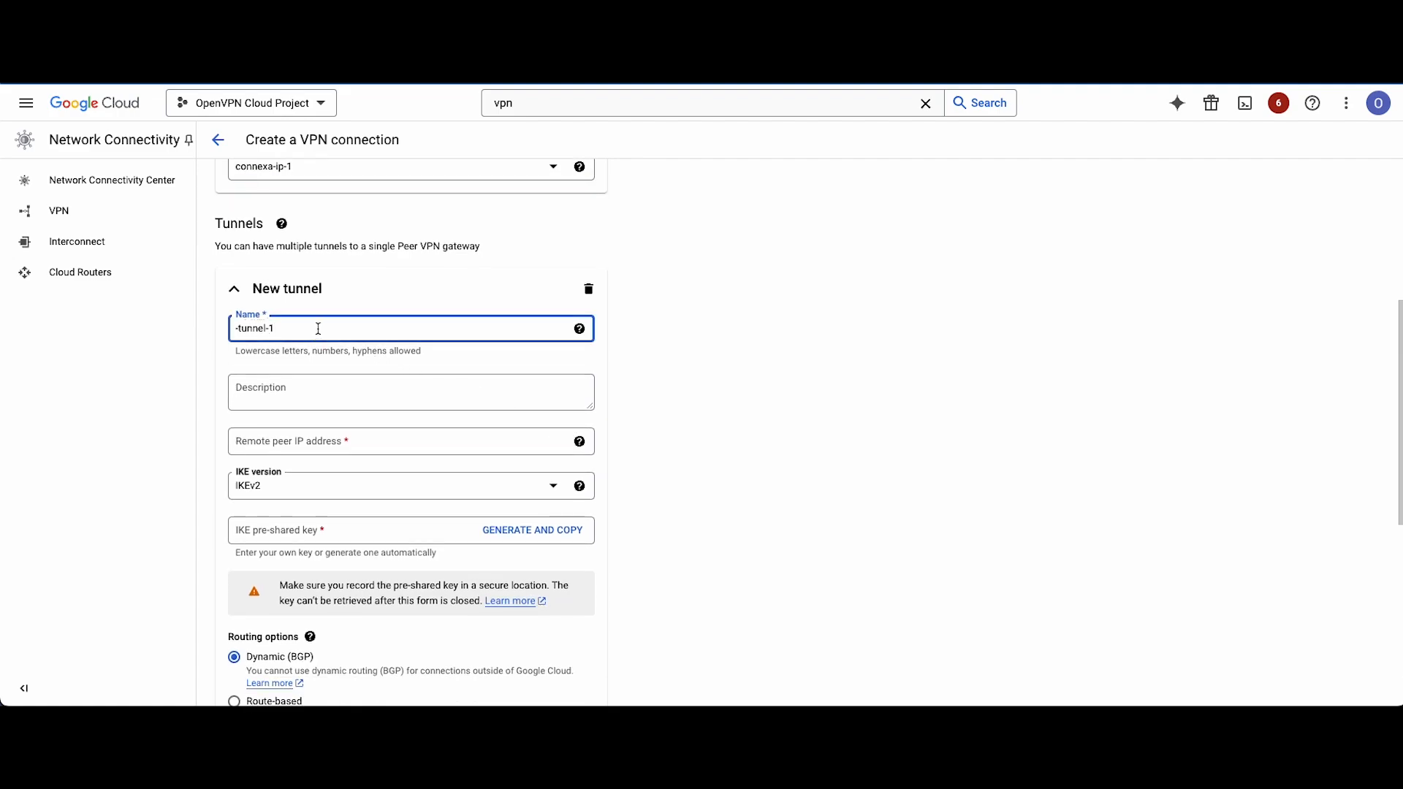
type("connexa")
Copy the remote peer IP address 198.54.130.219 from CloudConnexa into the Google Cloud tunnel's remote peer IP address.
left_click(307, 440)
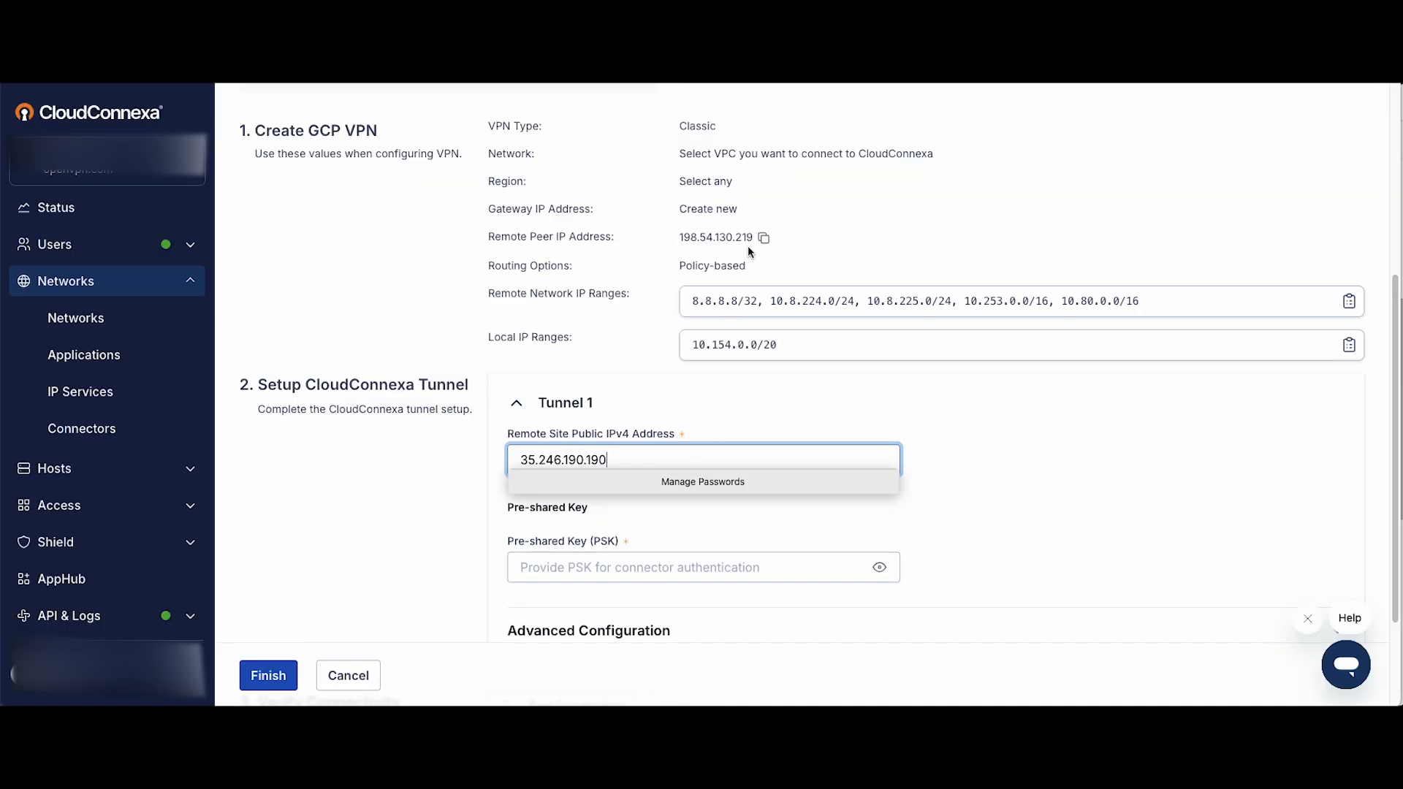
left_click(811, 219)
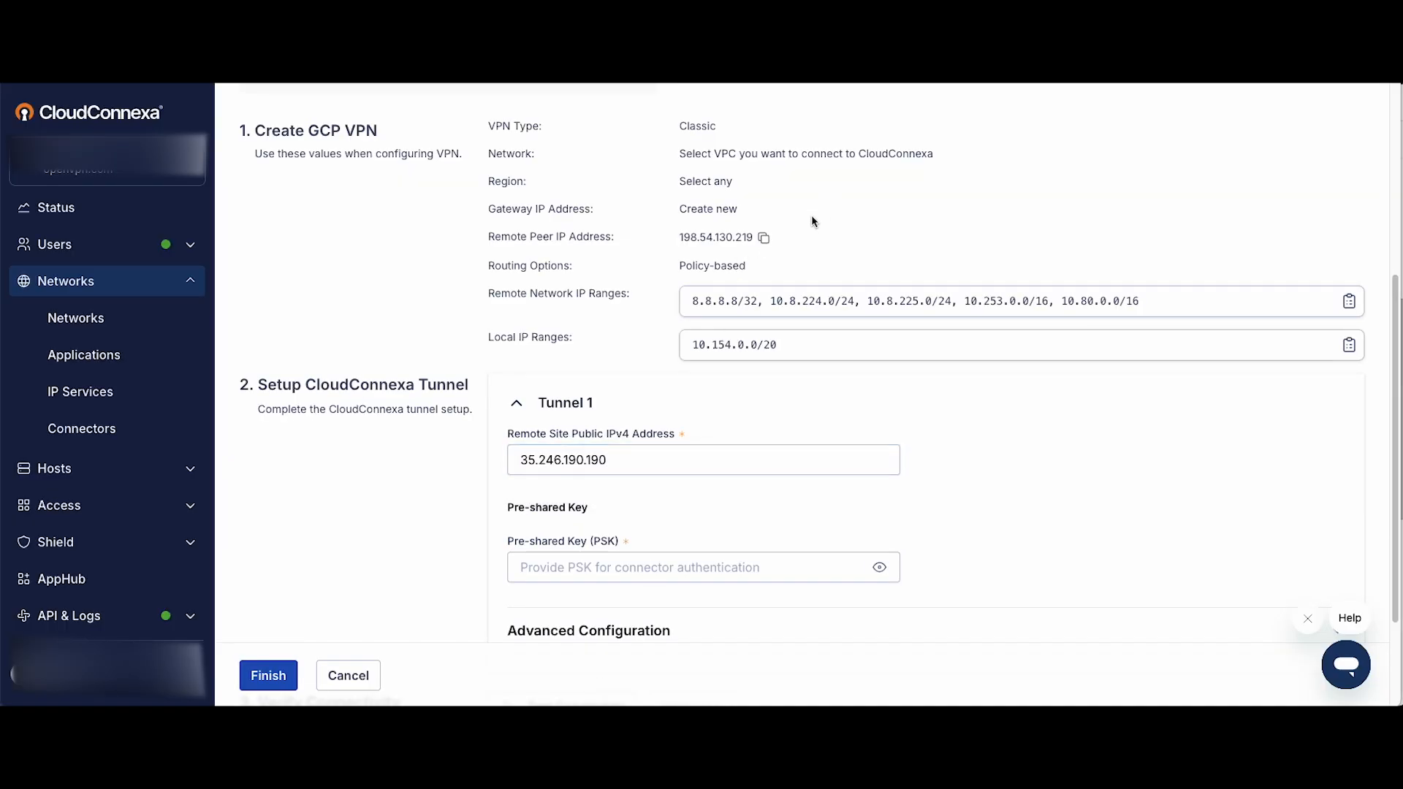
scroll(789, 256, "up", 1)
left_click(764, 263)
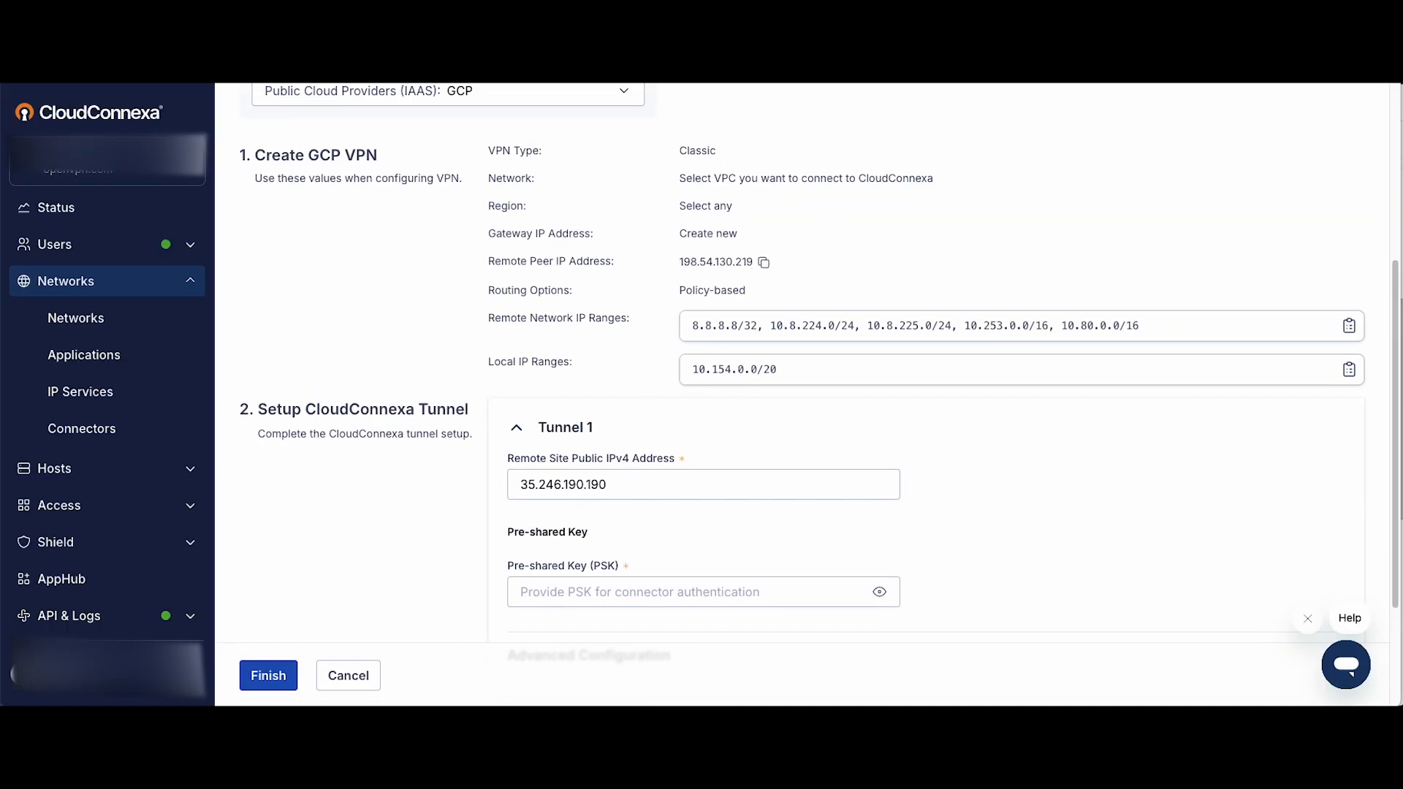
key("super+Tab")
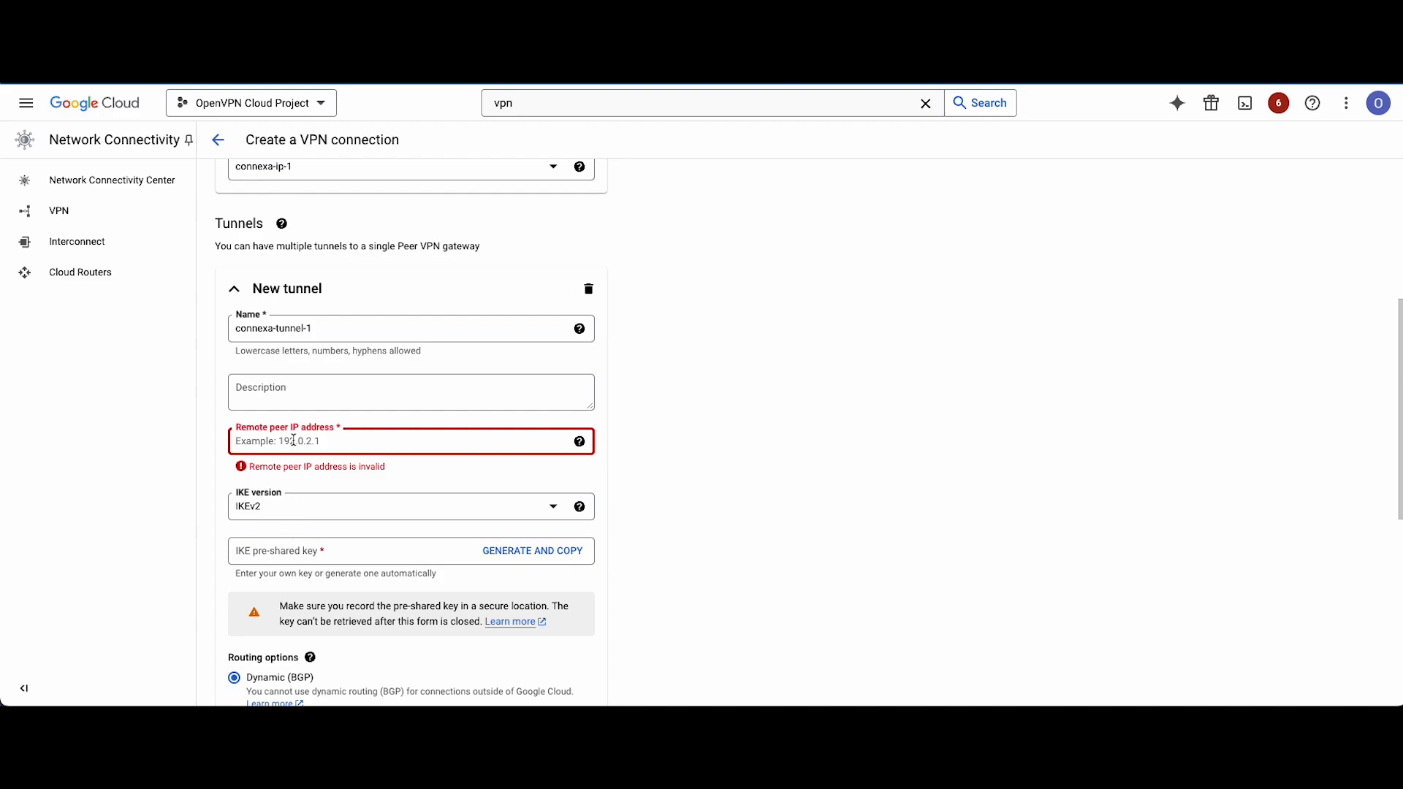
key("ctrl+v")
left_click(858, 494)
Enter the IKE pre-shared key for the Google Cloud tunnel connexa-tunnel-1.
scroll(858, 494, "down", 3)
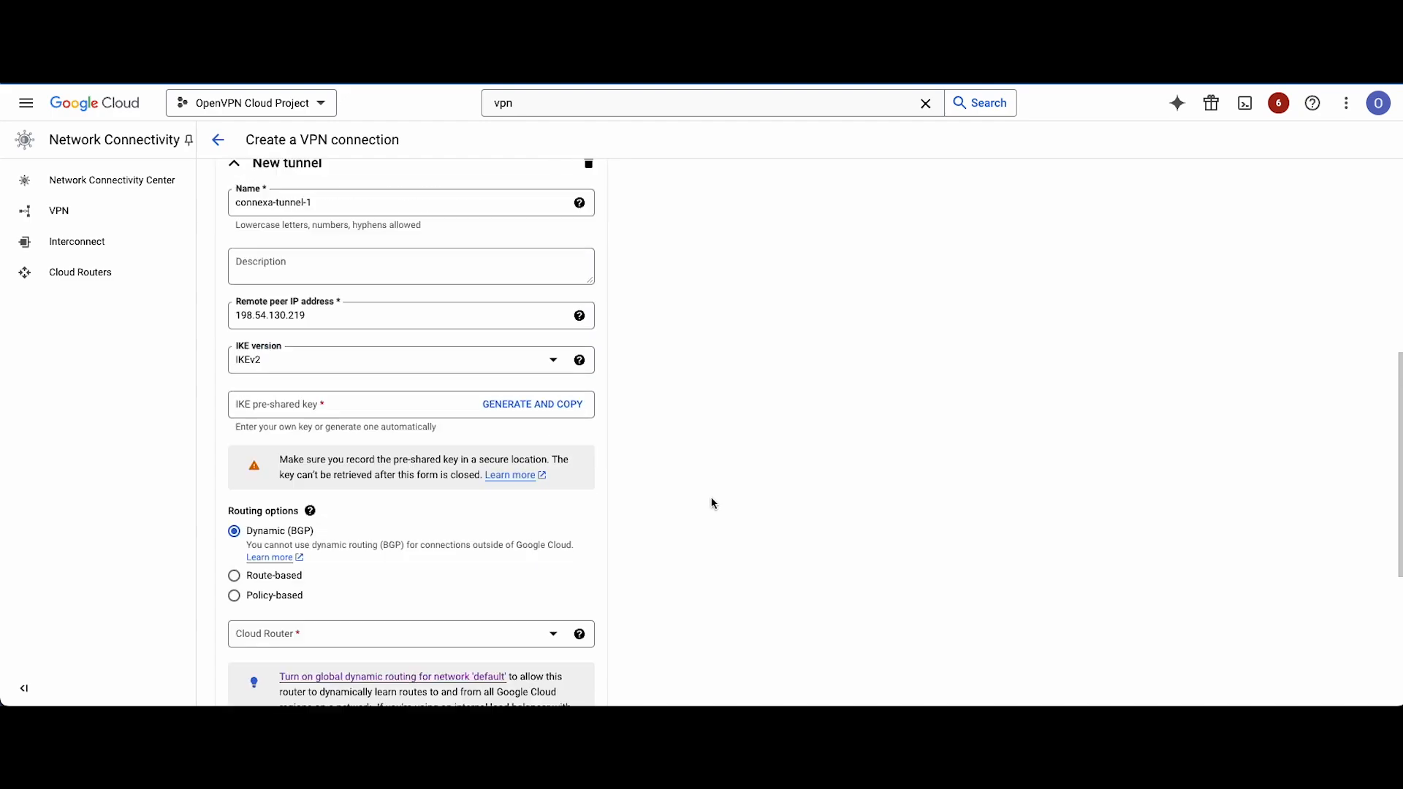
left_click(331, 306)
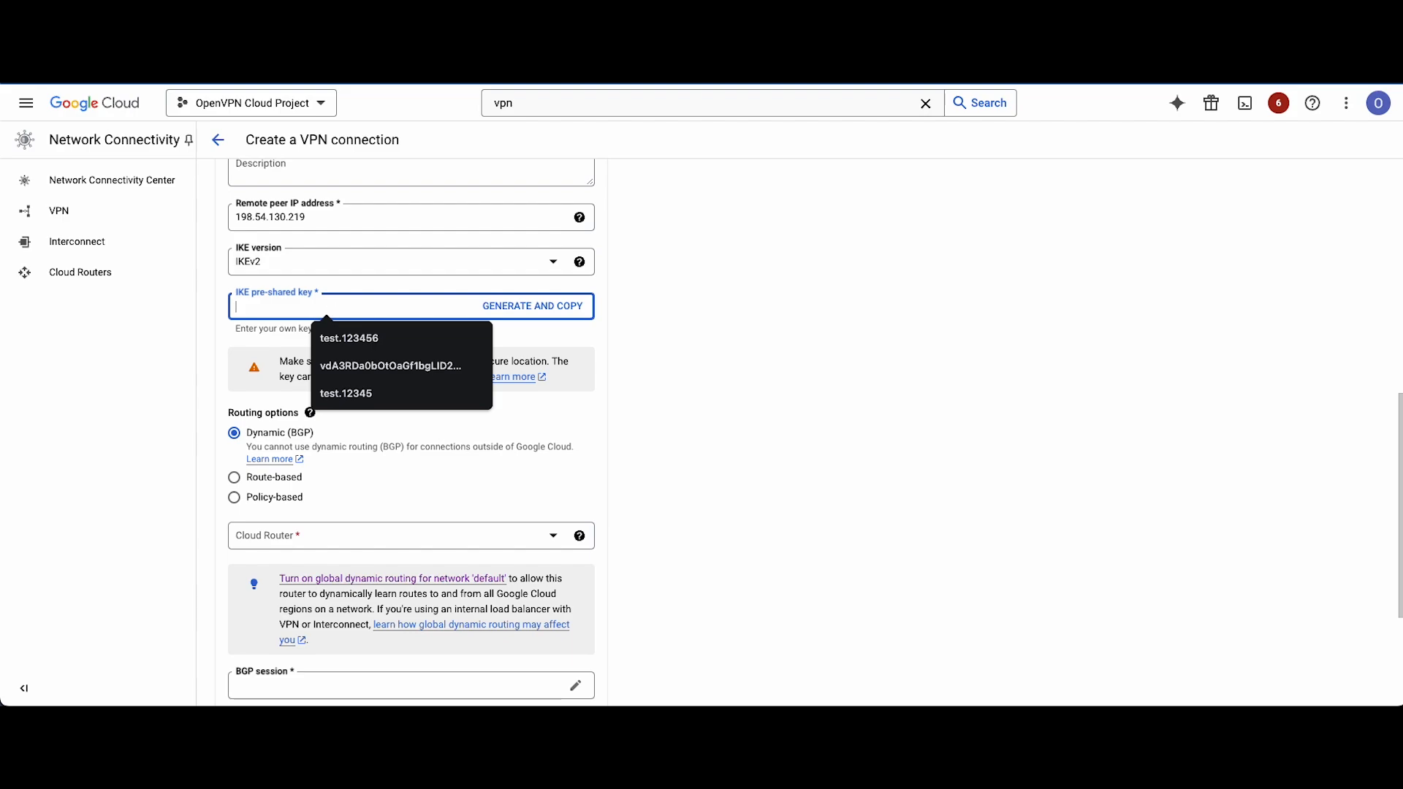
type("test")
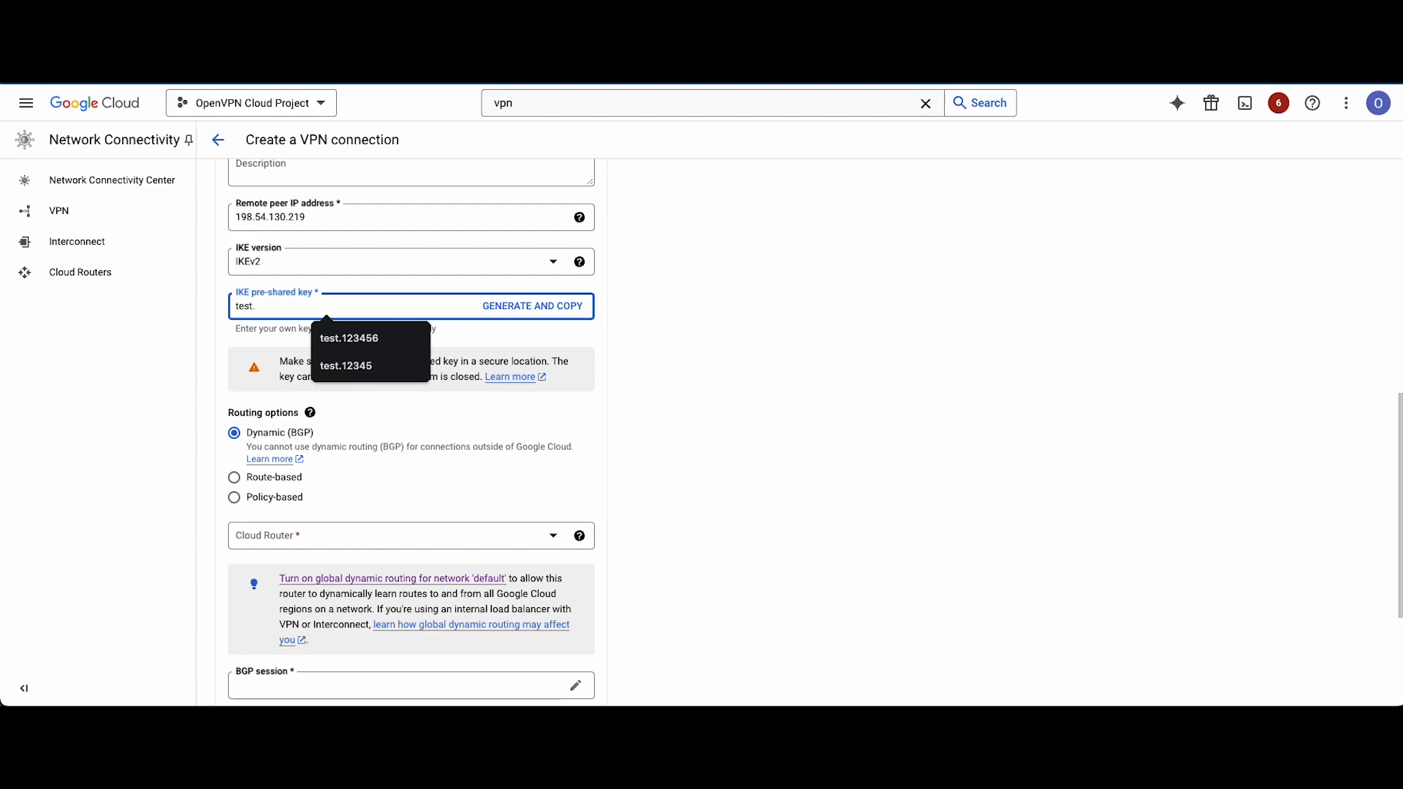
type(".123456")
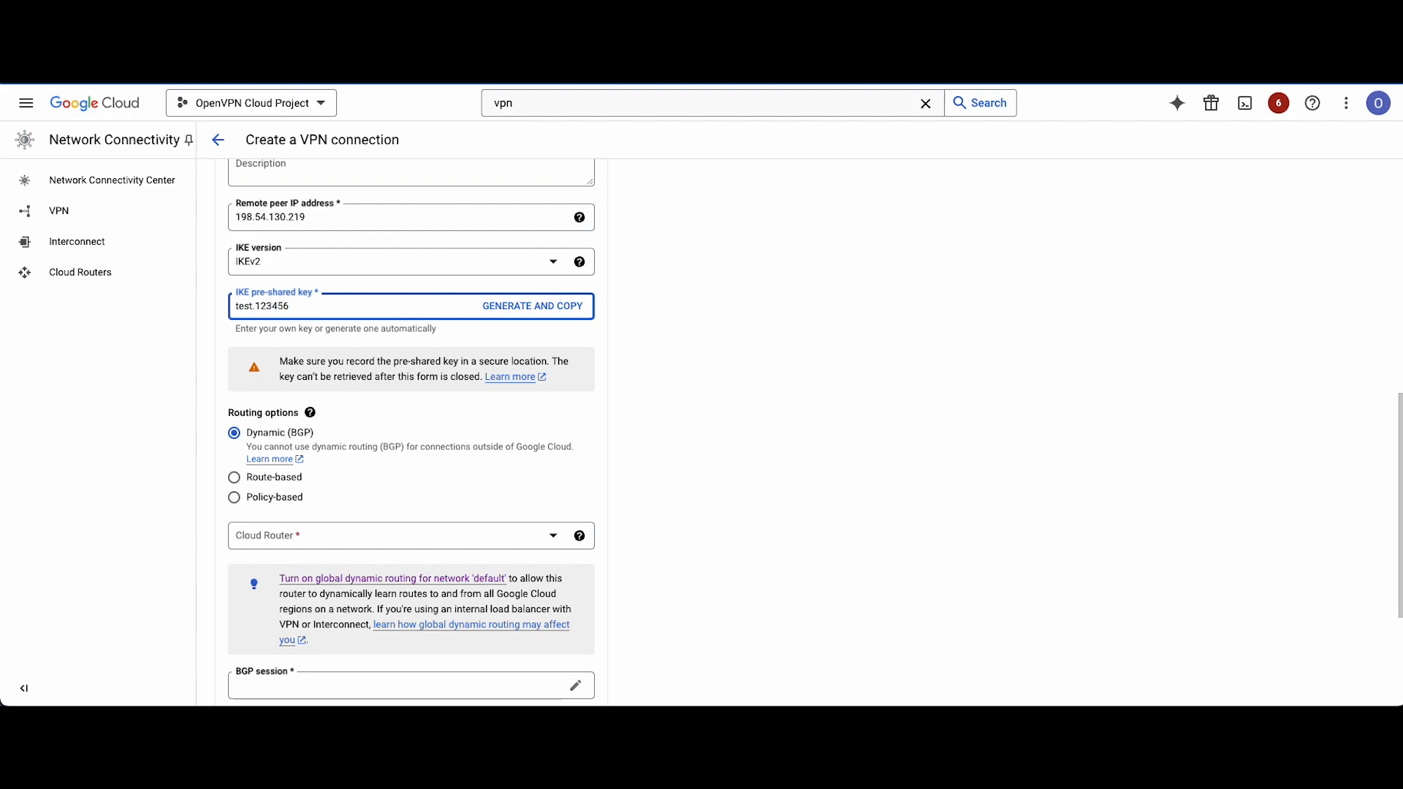
Copy the IKE pre-shared key from Google Cloud into Tunnel 1's Pre-shared Key (PSK) in CloudConnexa.
left_click_drag(319, 305, 221, 306)
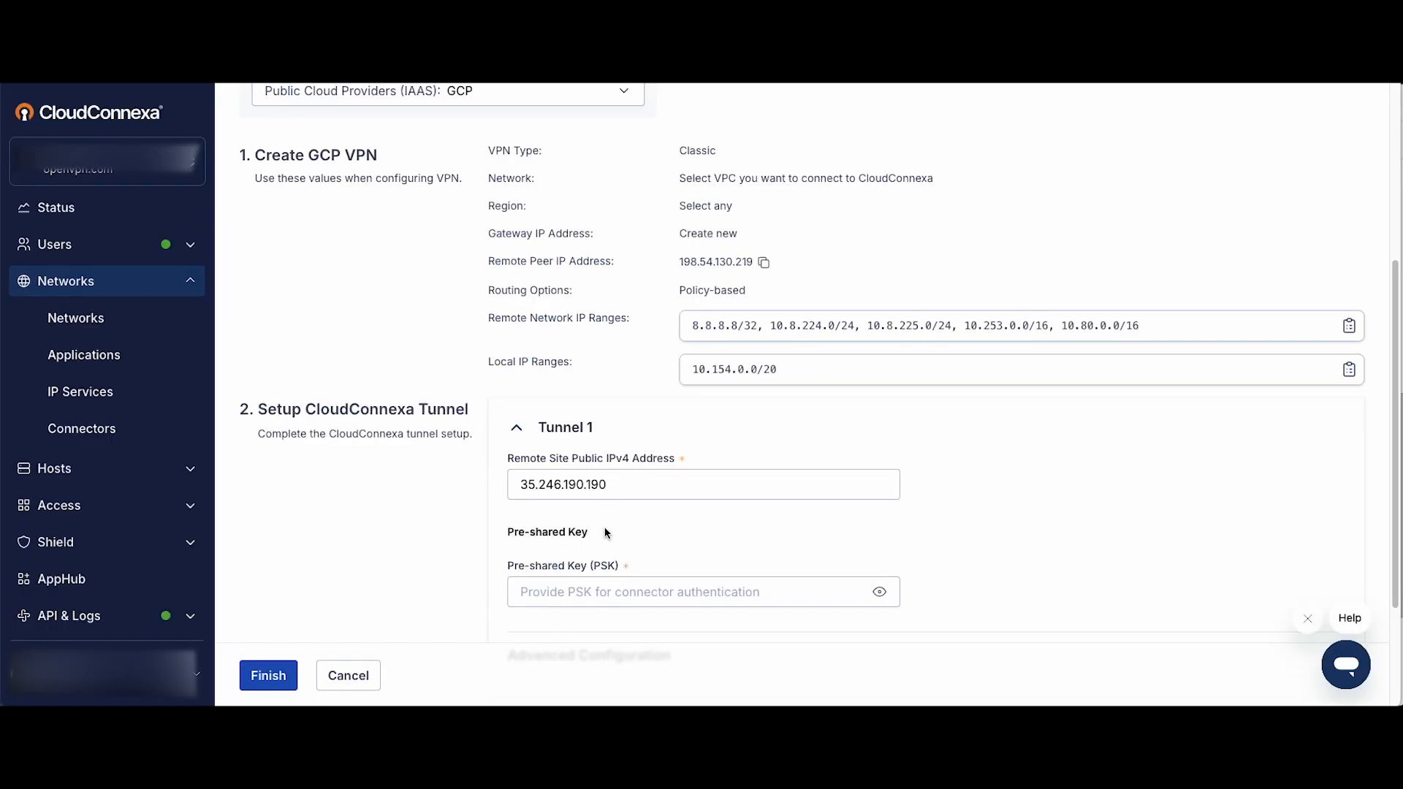
scroll(604, 527, "down", 1)
left_click(569, 546)
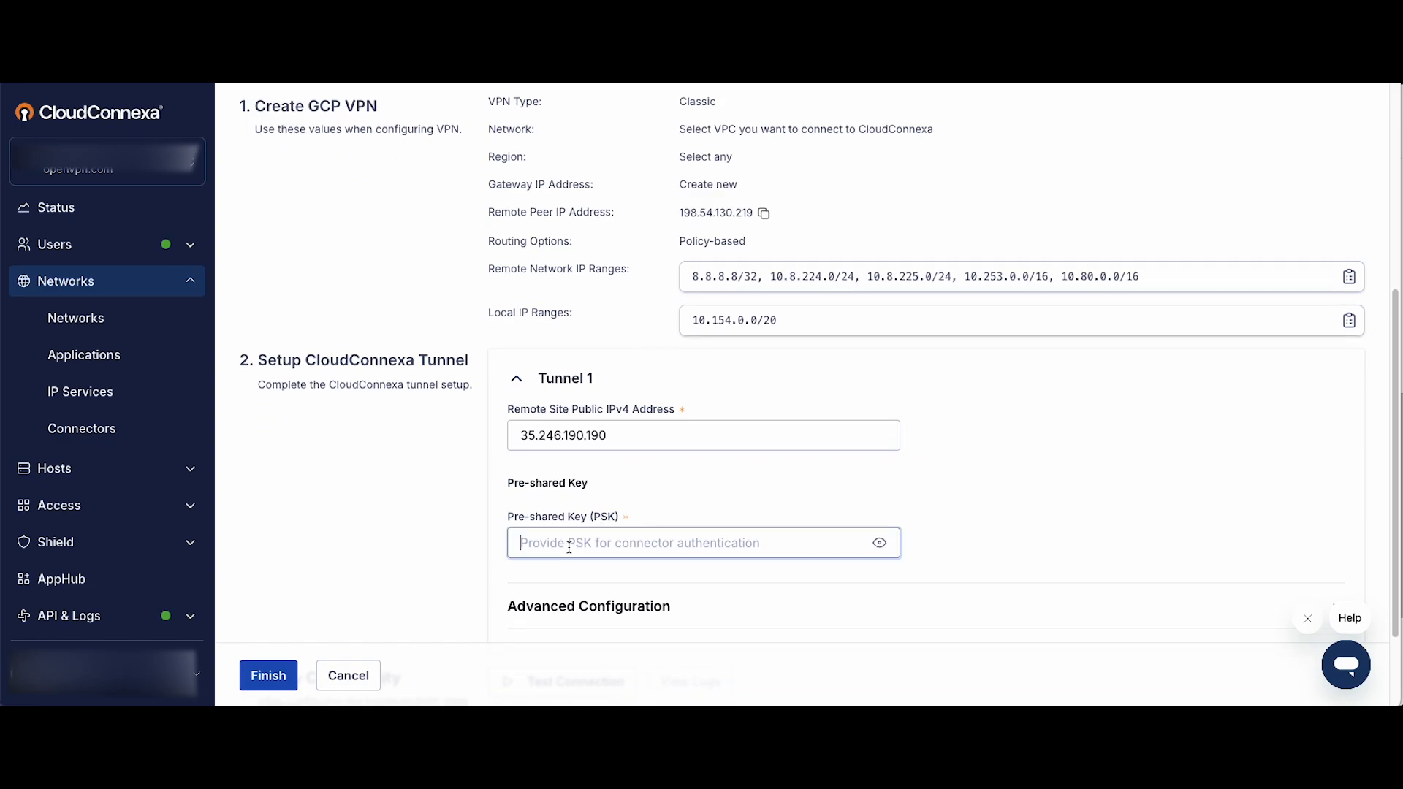
key("ctrl+v")
key("ctrl+a")
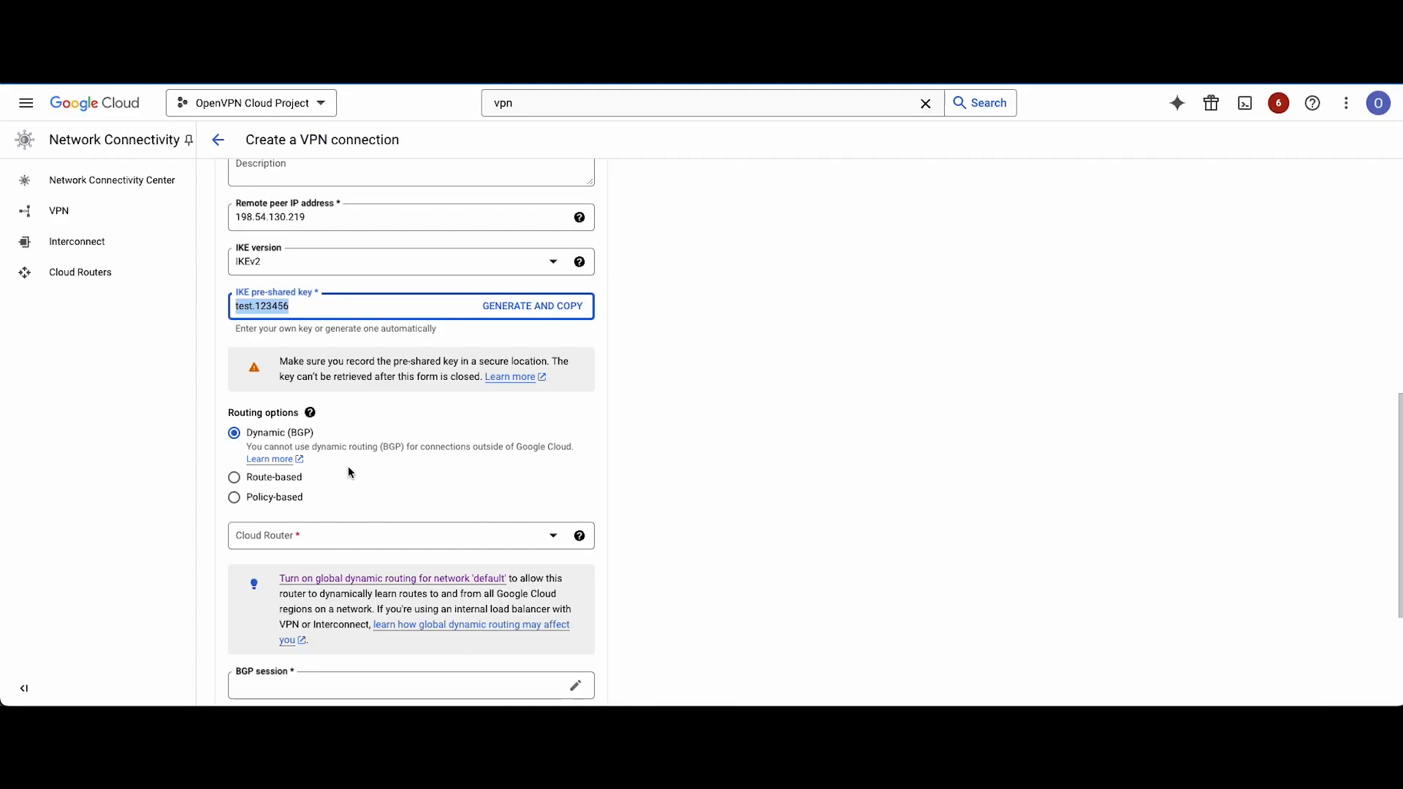
In Google Cloud, set the tunnel's routing to Policy-based and choose the default subnet as its local subnetwork.
scroll(346, 392, "down", 2)
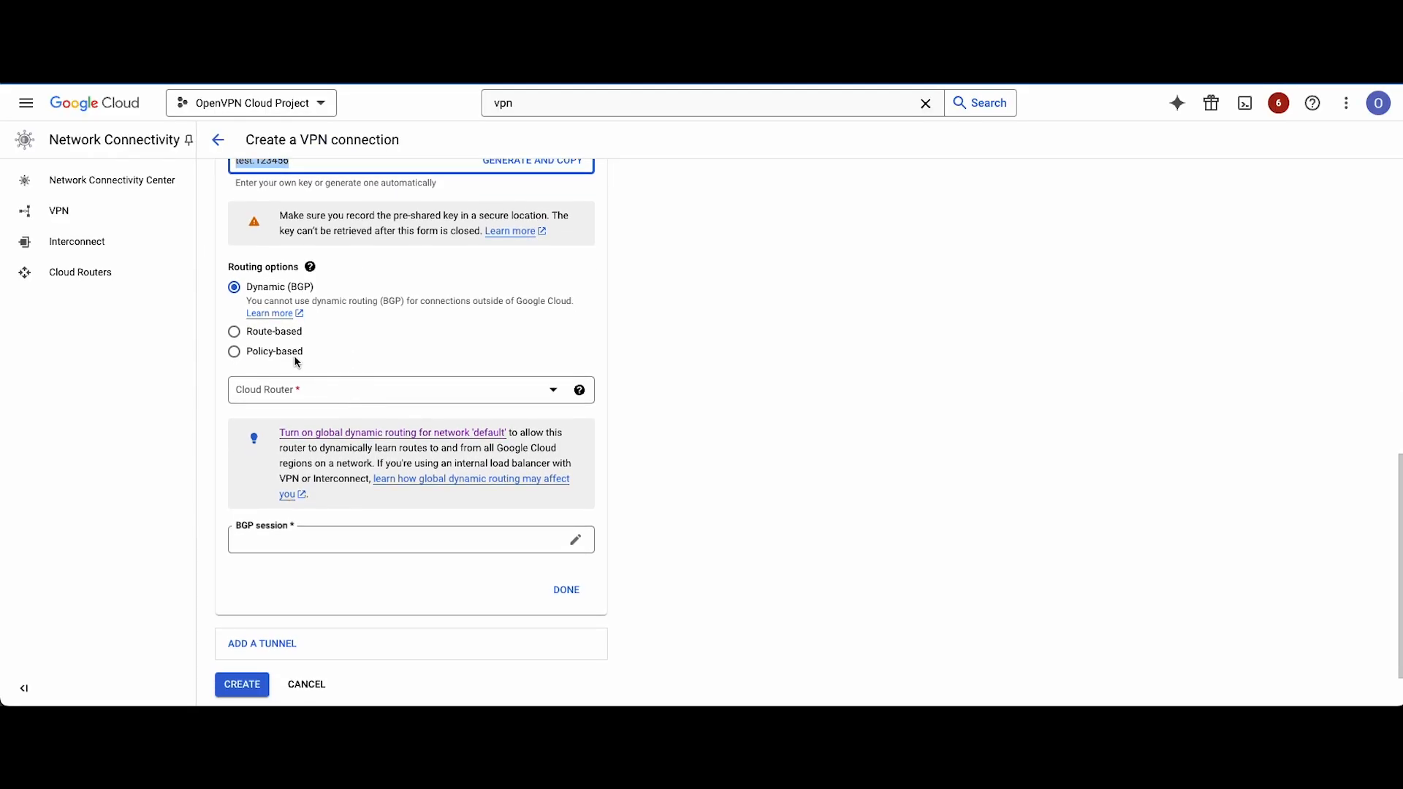
left_click(235, 354)
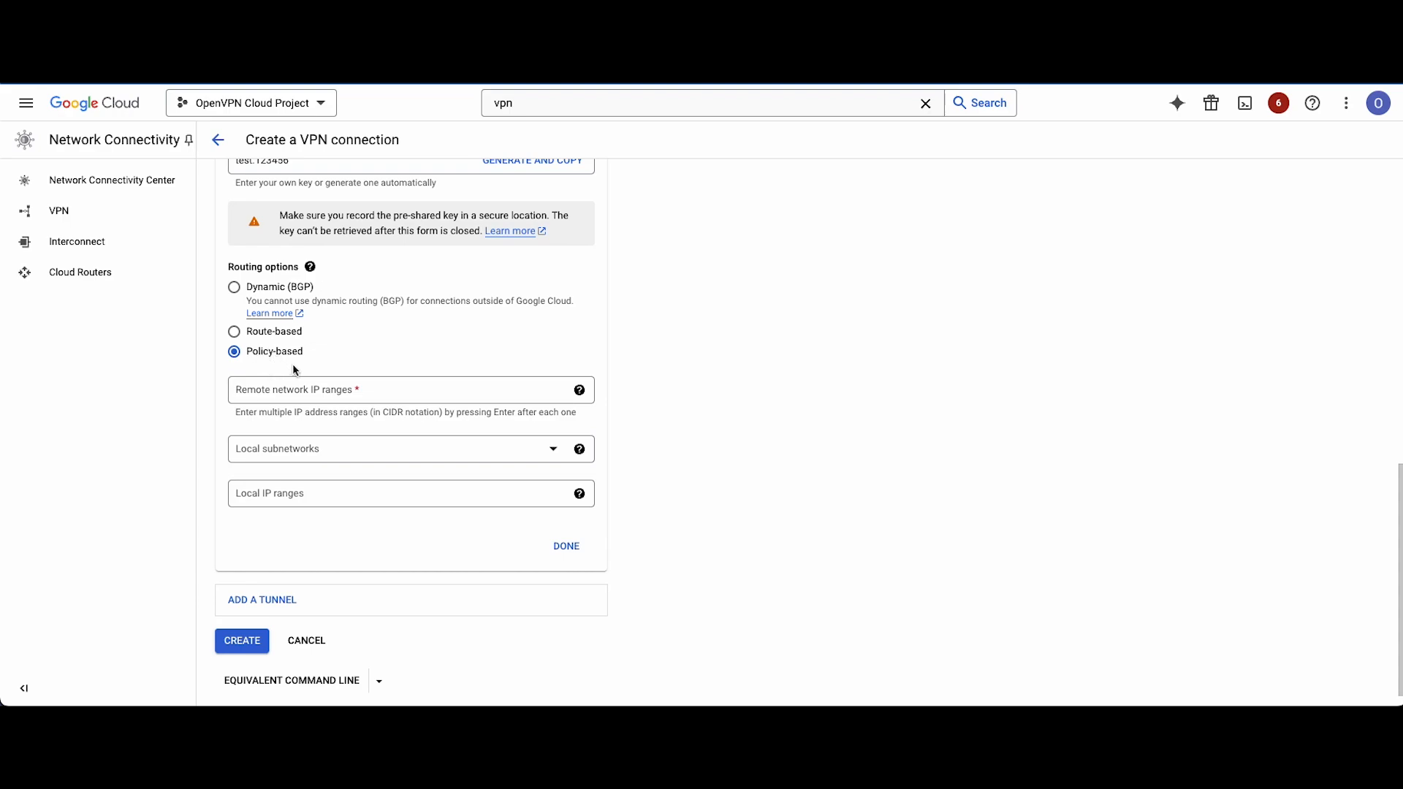
left_click(315, 450)
left_click(307, 482)
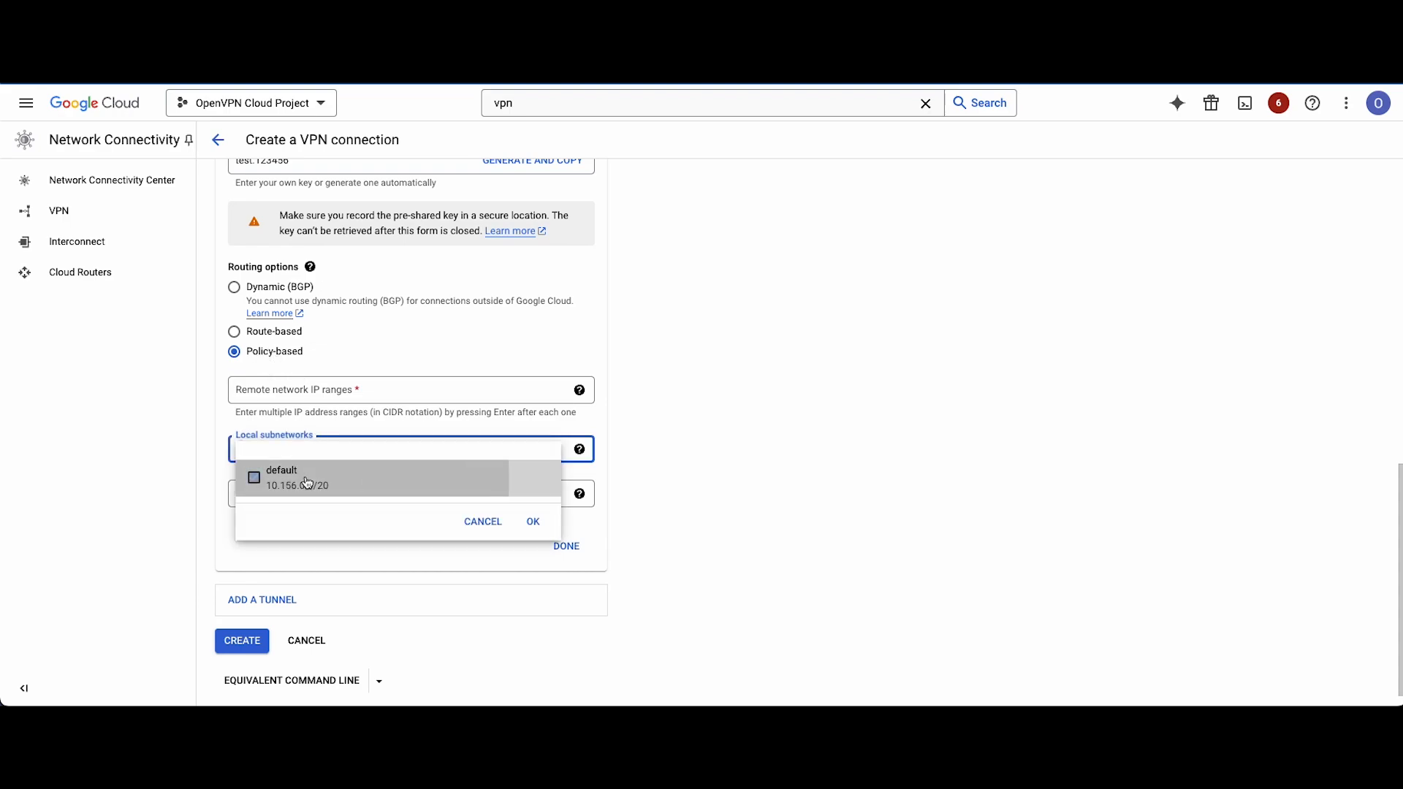
left_click(531, 522)
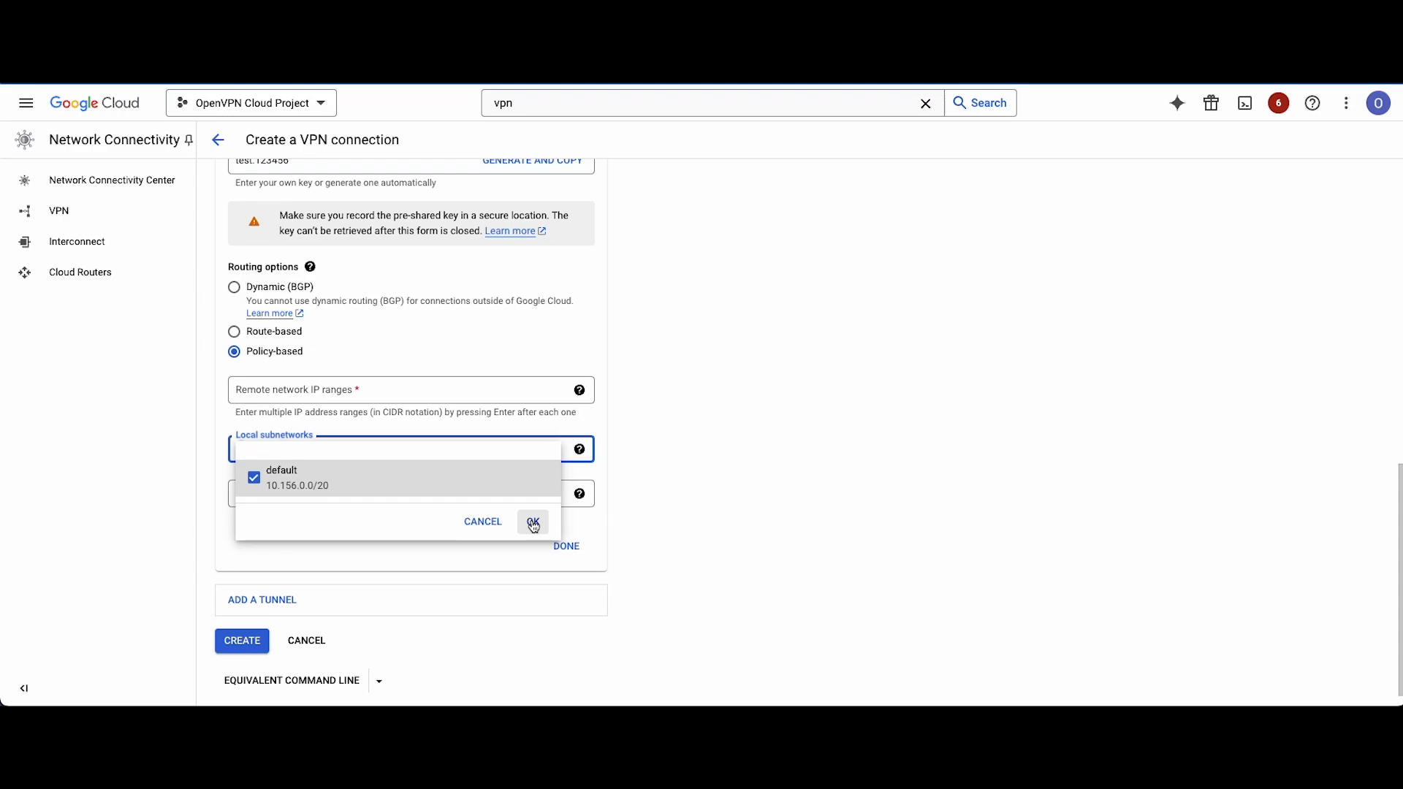
Copy 10.80.0.0/16 and 10.253.0.0/16 from CloudConnexa into the Google Cloud tunnel's remote network IP ranges.
left_click(306, 388)
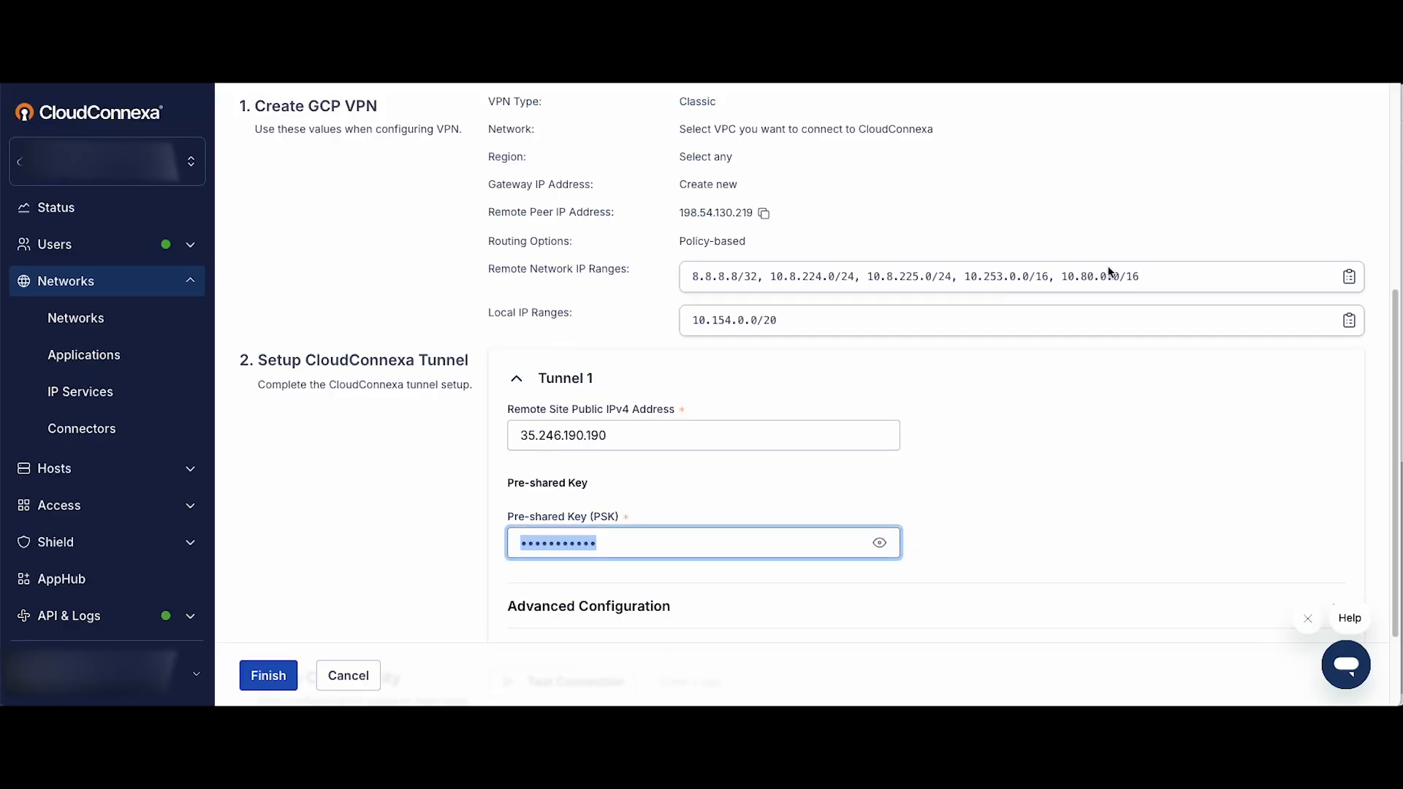
left_click_drag(1145, 276, 1060, 275)
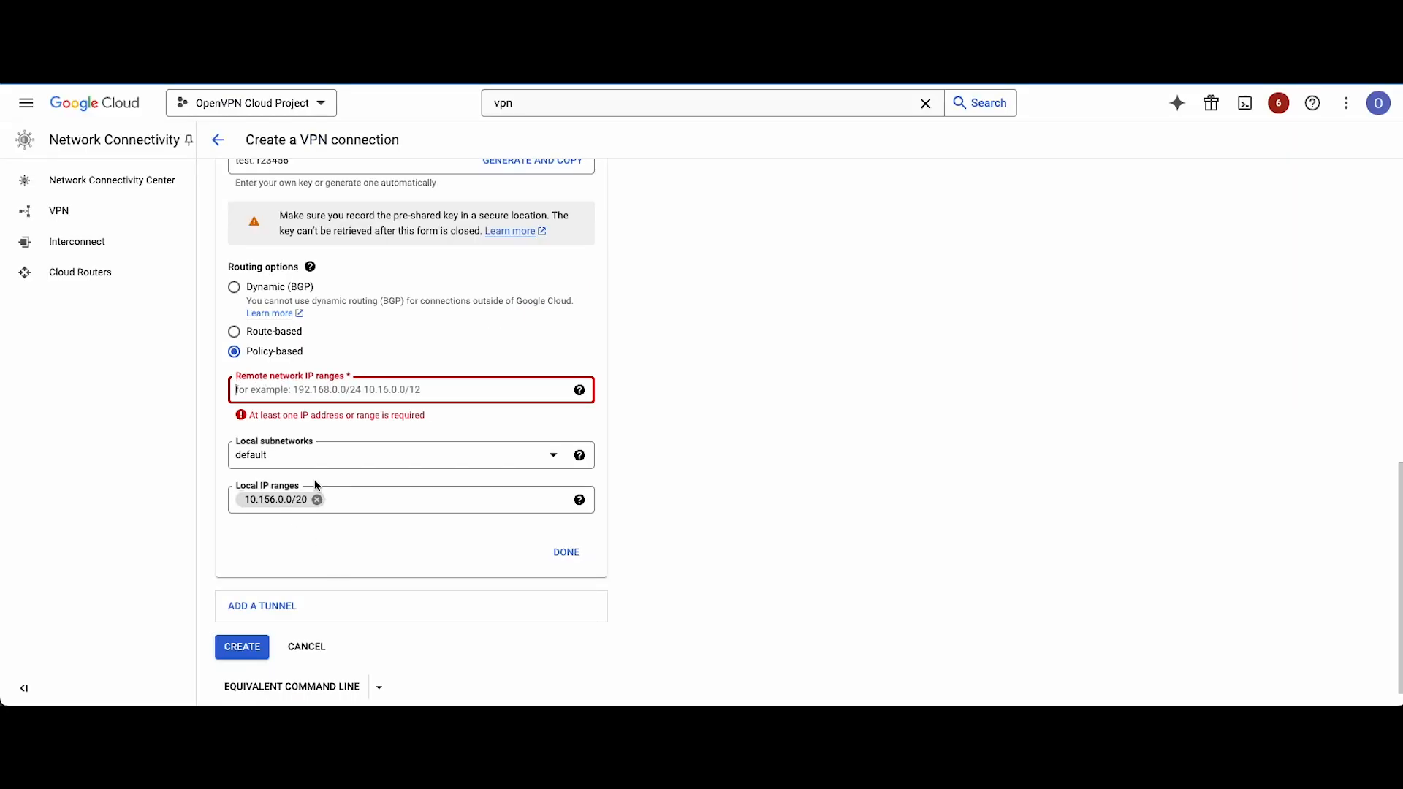
key("ctrl+v")
key("Return")
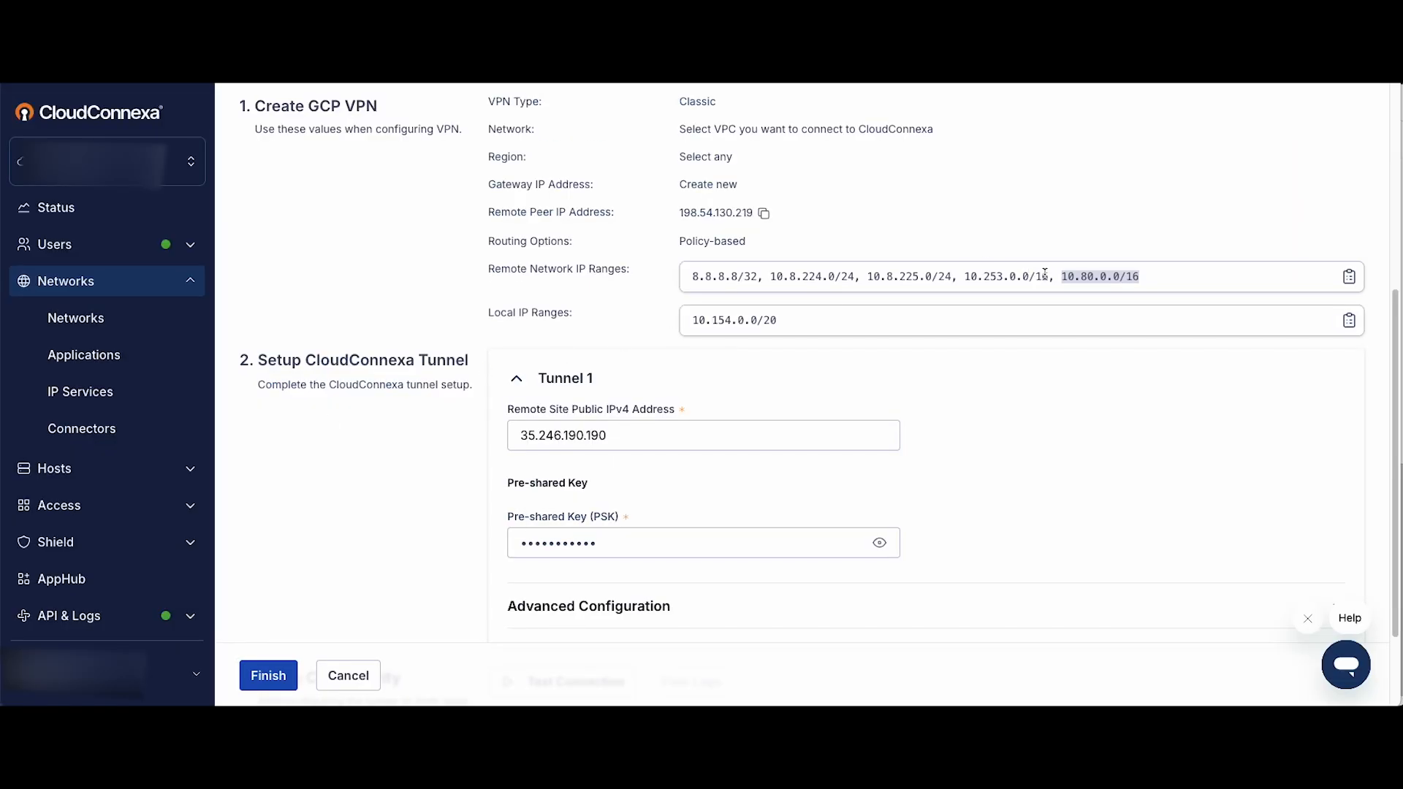
left_click_drag(1048, 276, 966, 277)
key("ctrl+v")
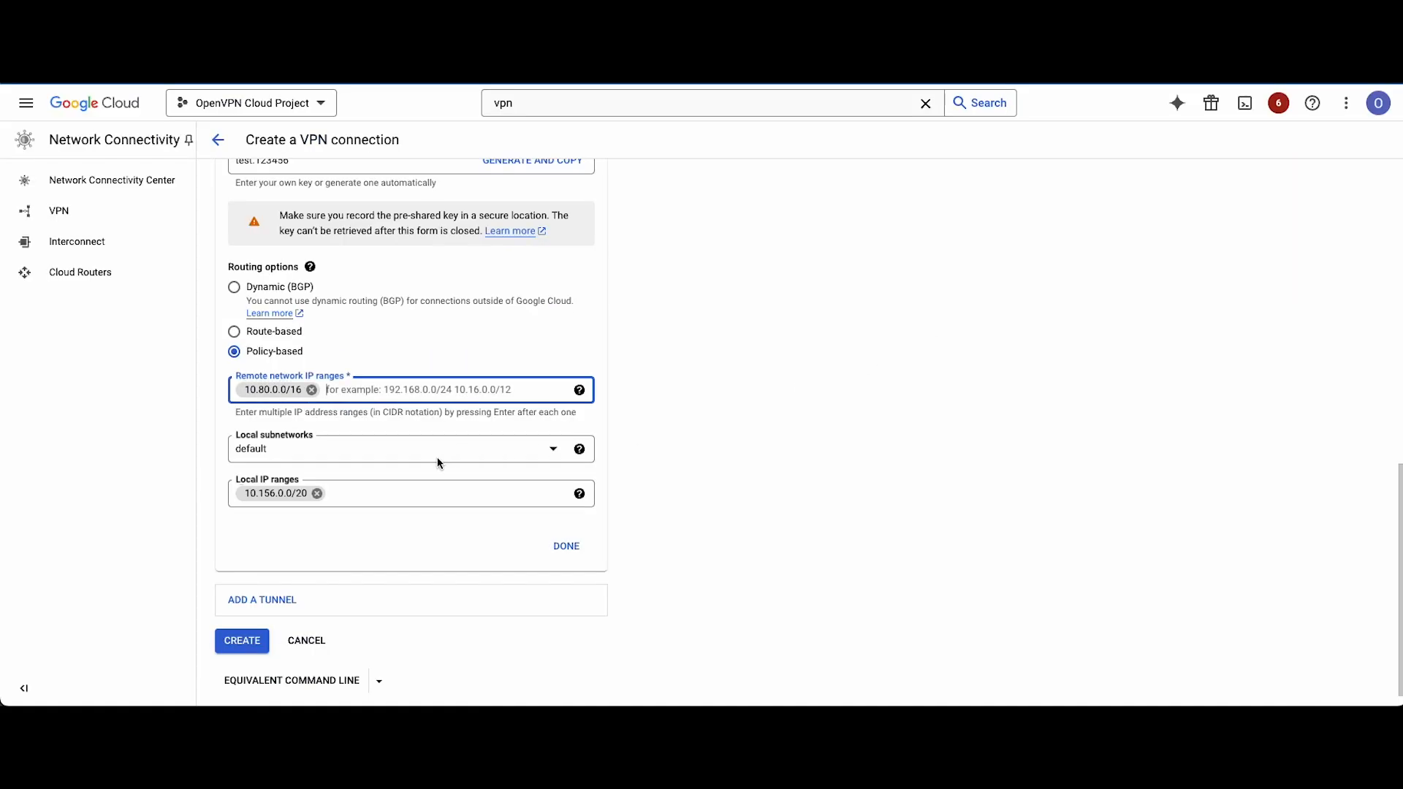
key("Return")
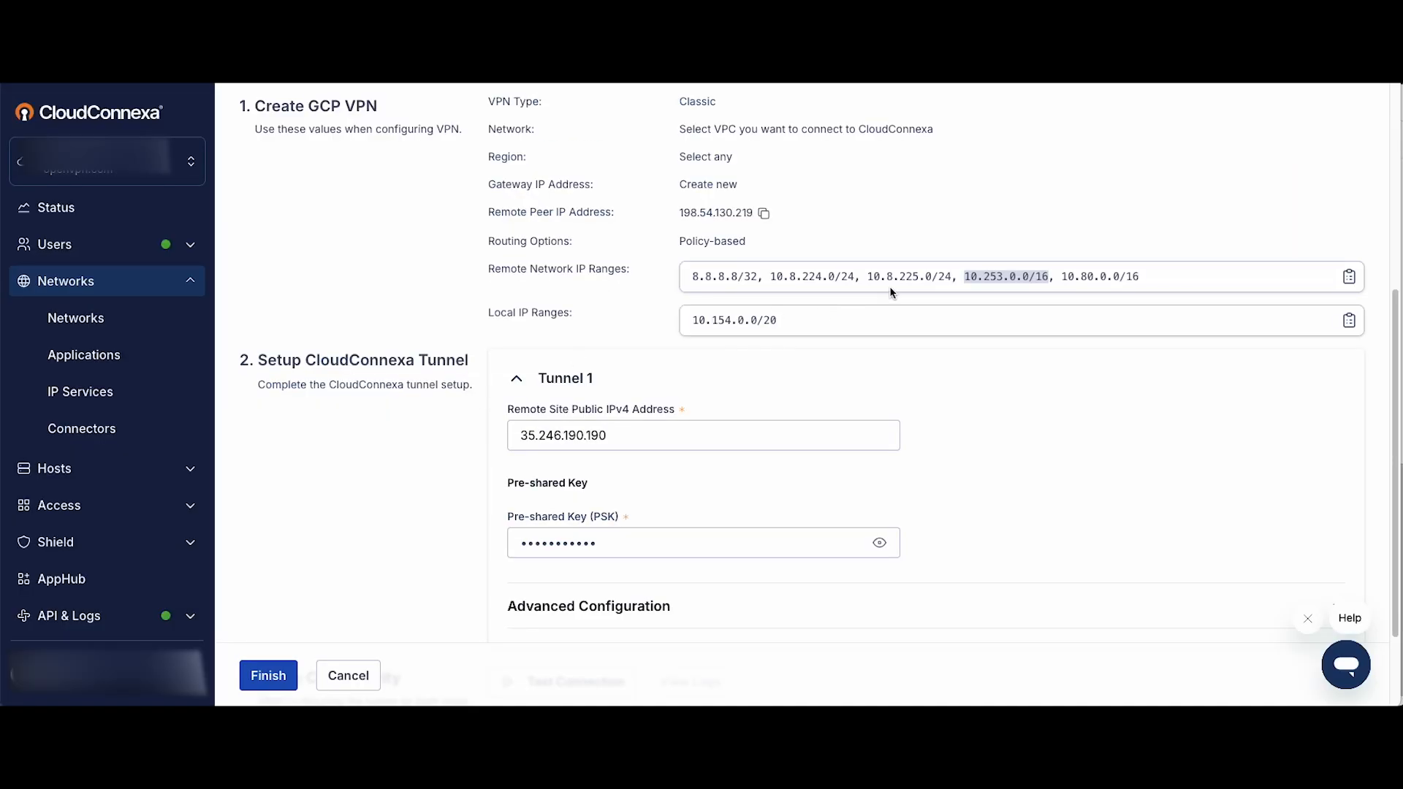
Add CloudConnexa's remaining ranges 10.8.225.0/24, 10.8.224.0/24 and 8.8.8.8/32 to the Google Cloud tunnel's remote network IP ranges.
left_click_drag(952, 277, 868, 277)
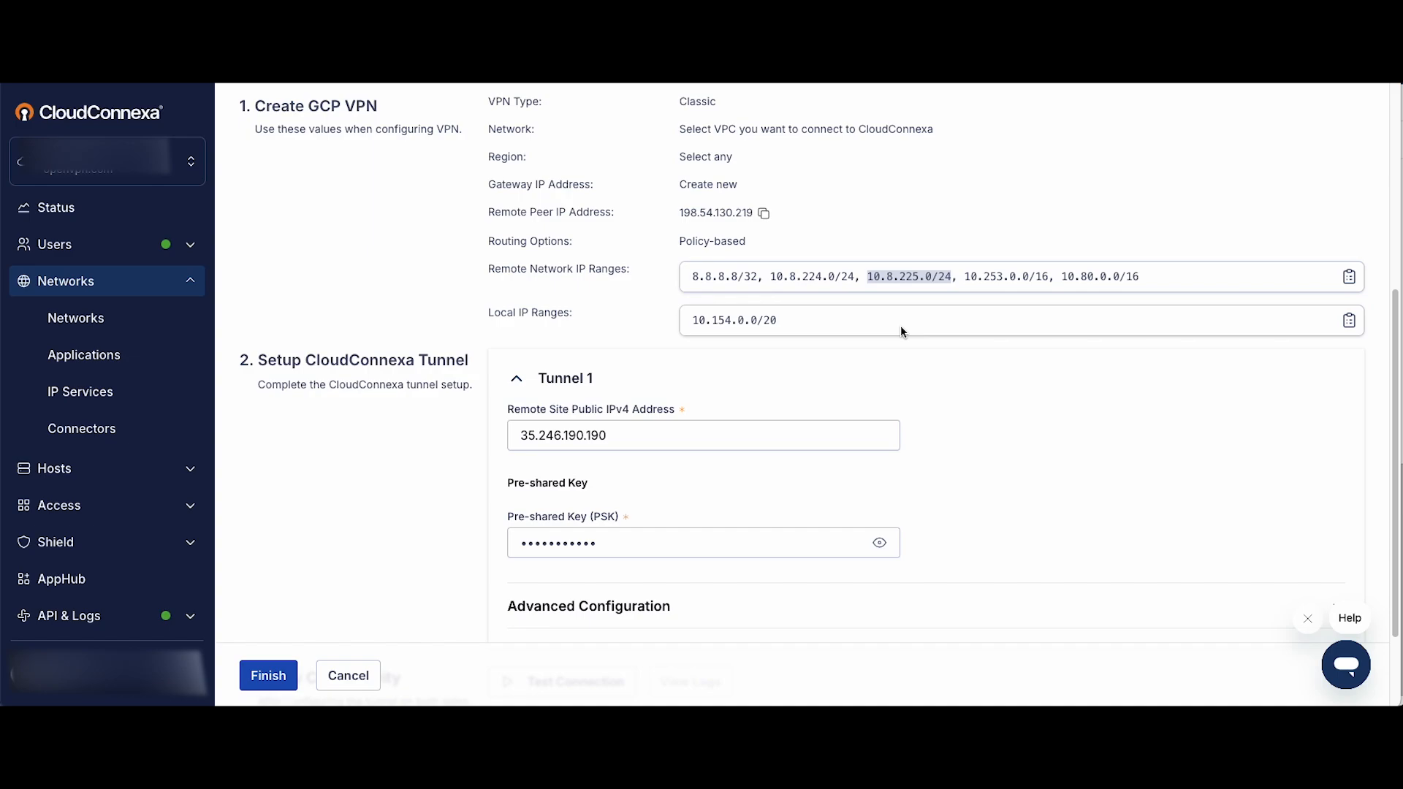
left_click_drag(855, 276, 812, 278)
left_click_drag(812, 278, 771, 276)
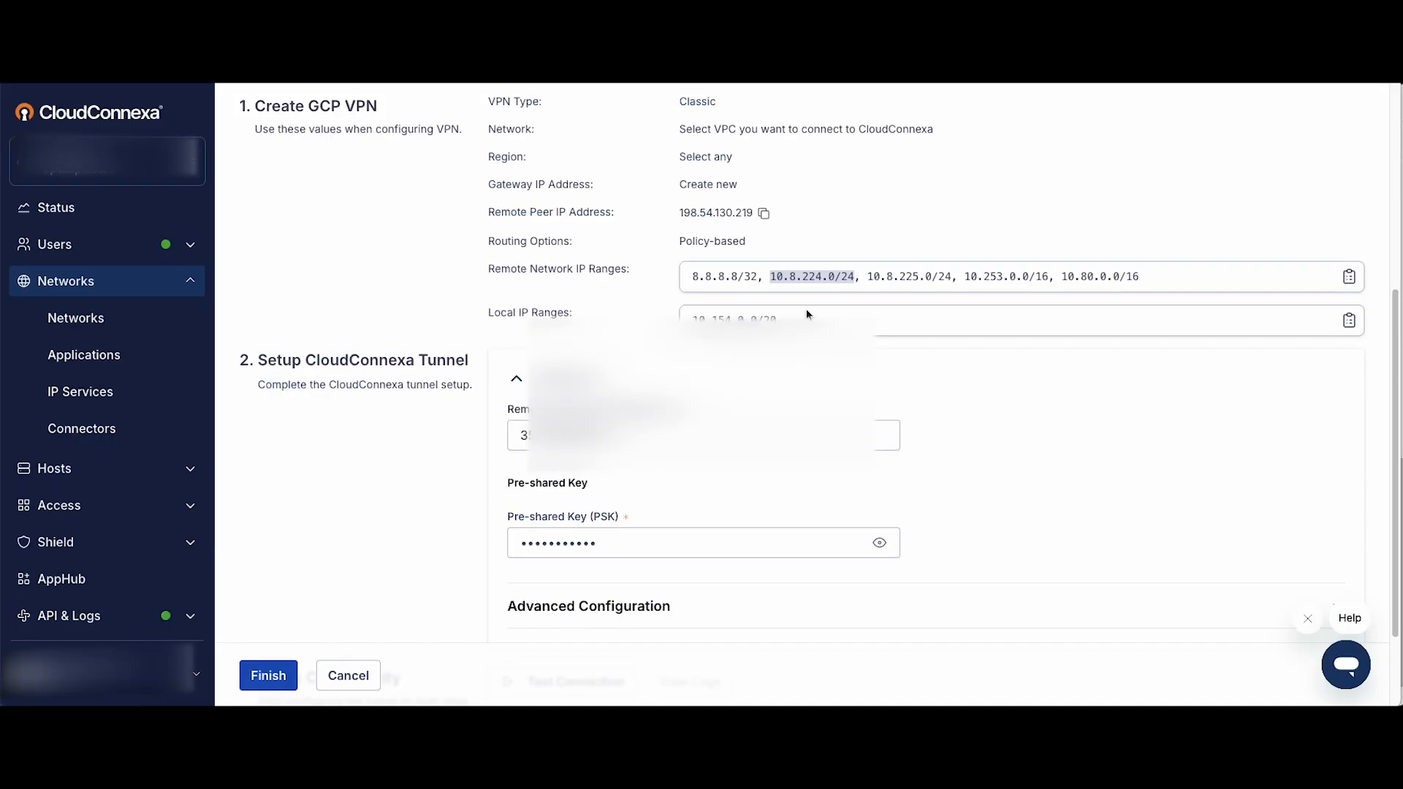
left_click_drag(757, 276, 692, 276)
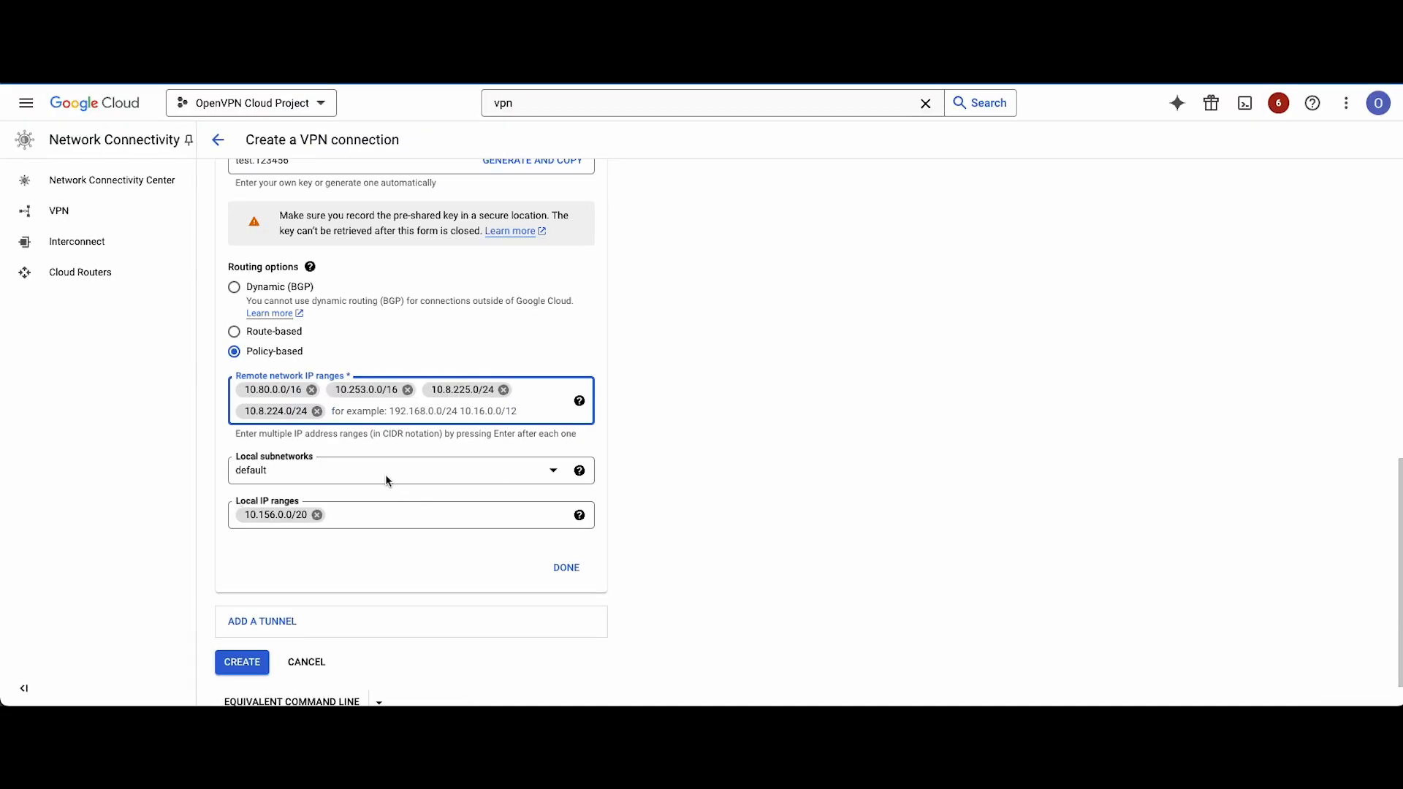
key("ctrl+v")
key("Return")
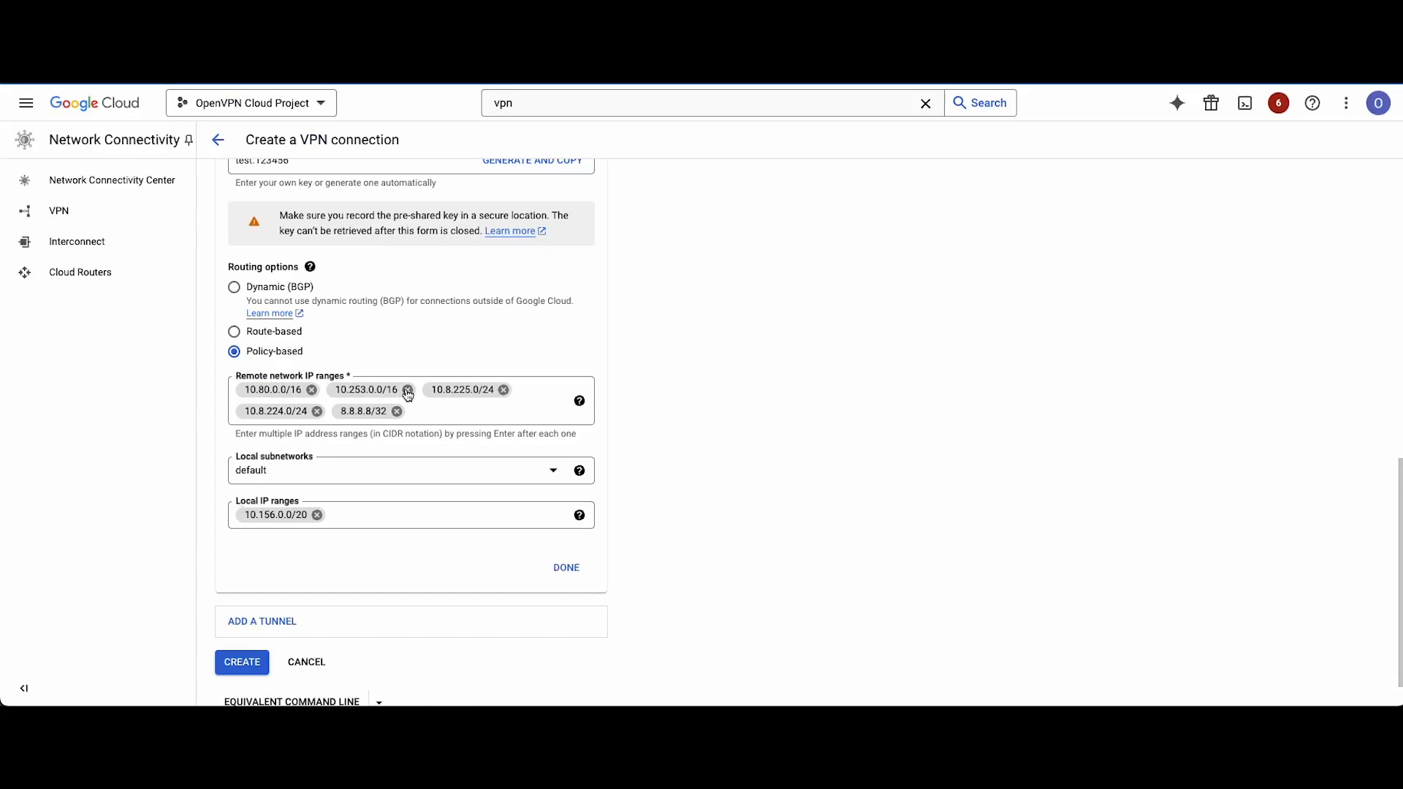
Create the VPN connection with the tunnel connexa-tunnel-1 and open the list of Cloud VPN tunnels.
scroll(384, 446, "down", 1)
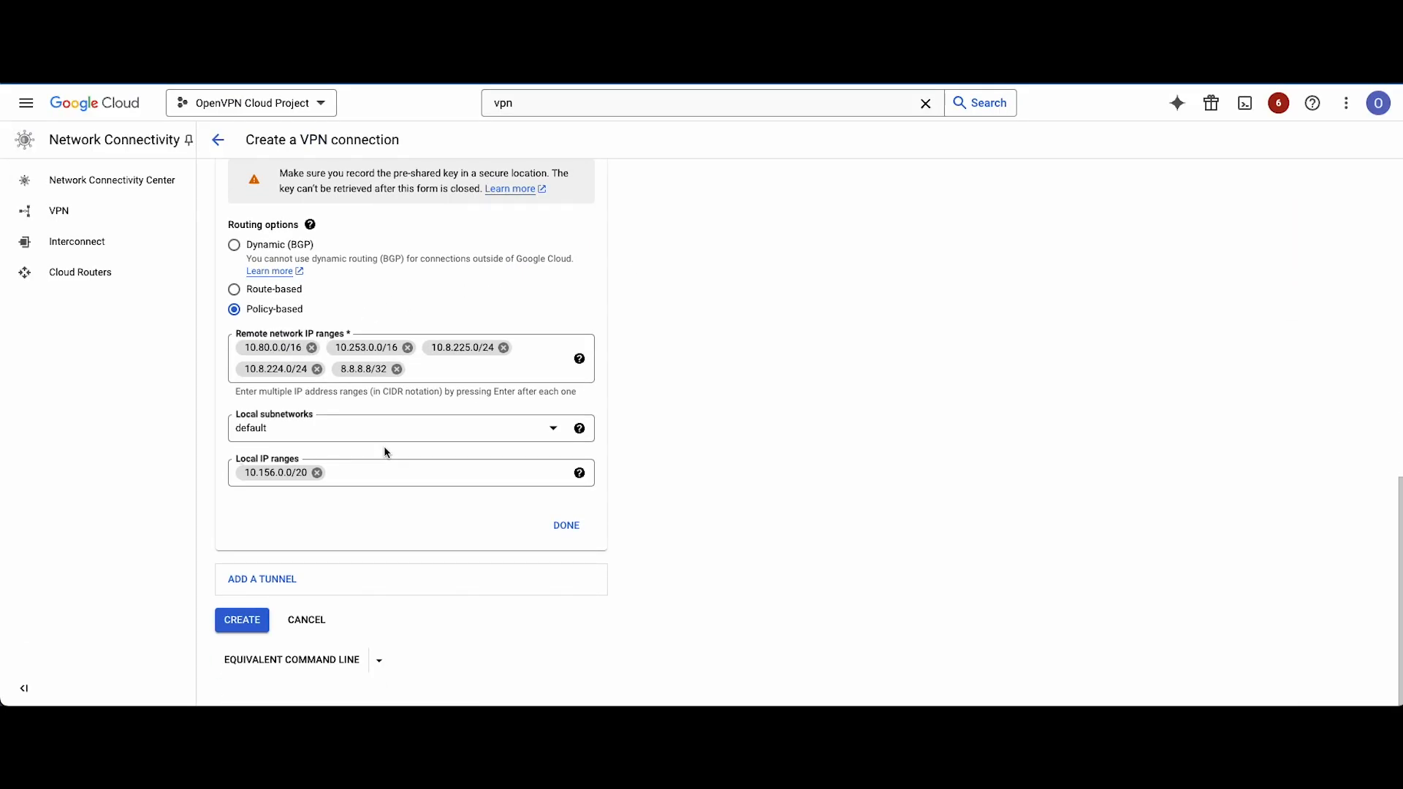
left_click(567, 528)
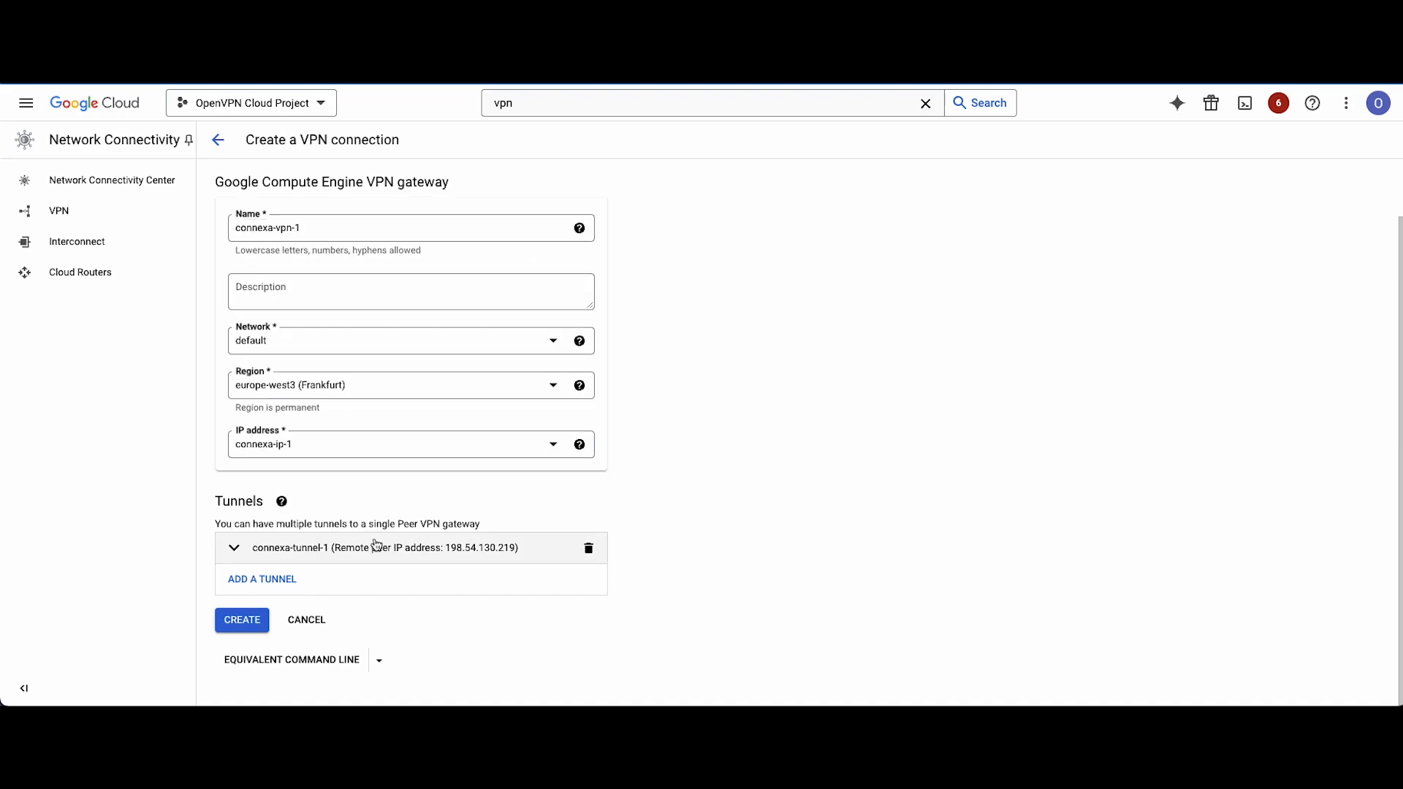
left_click(242, 620)
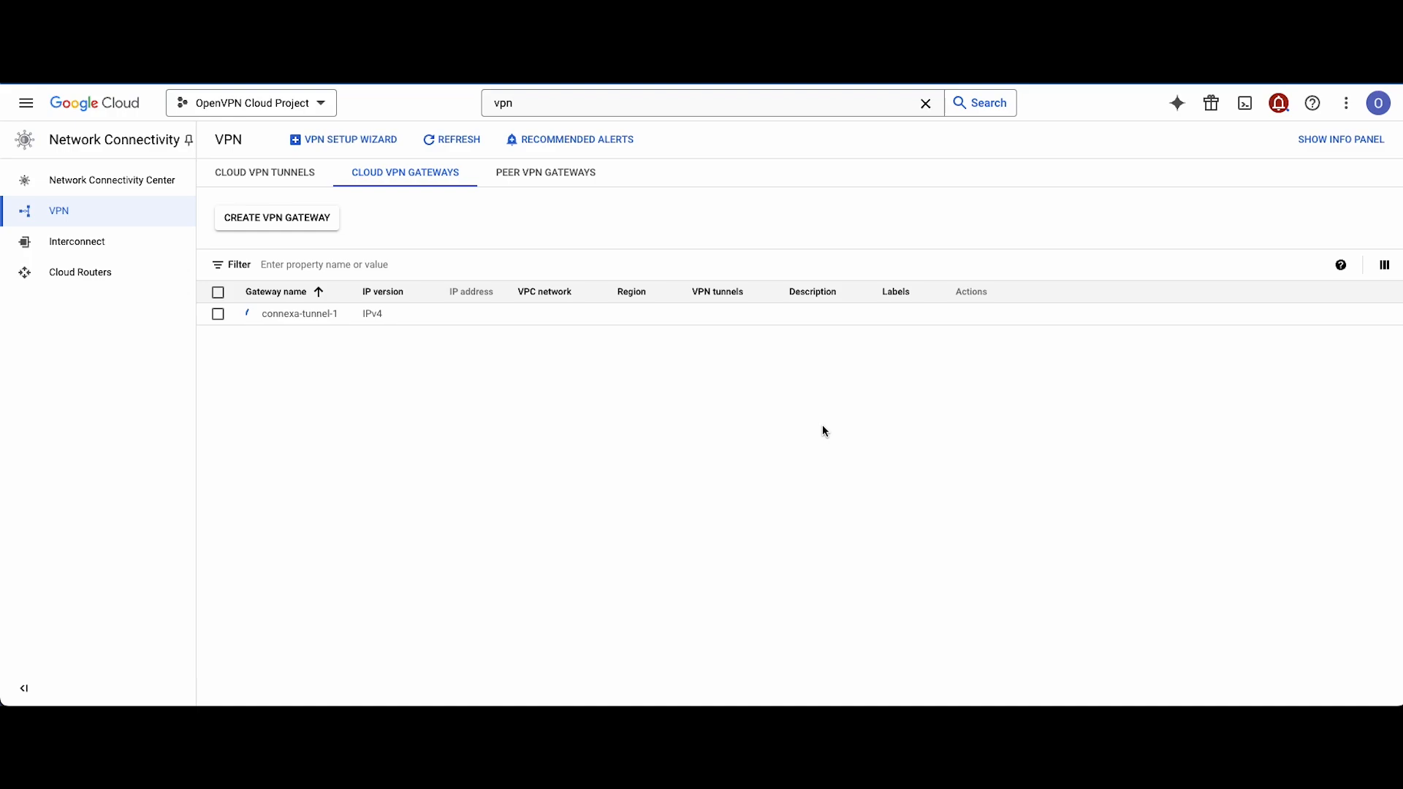
left_click(263, 177)
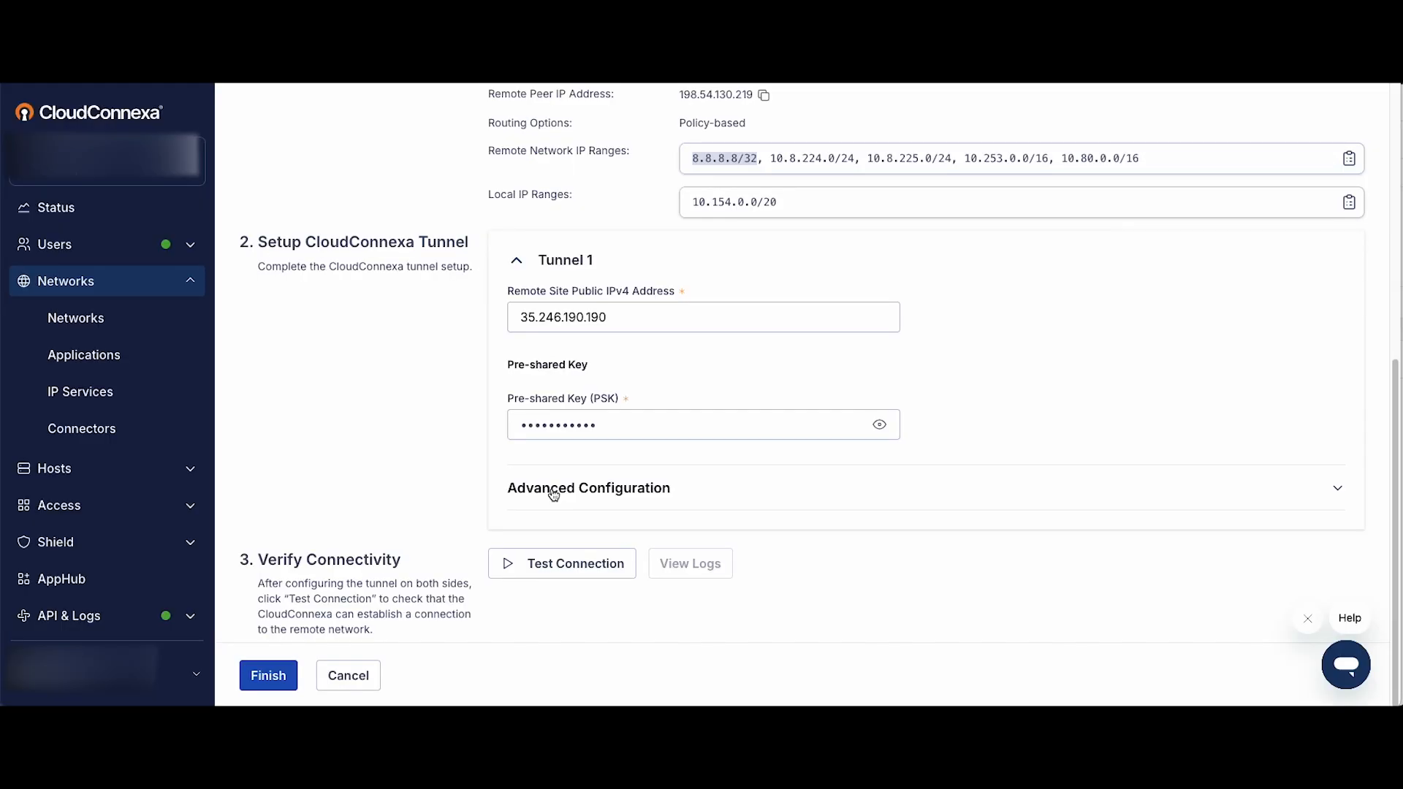
Switch to CloudConnexa and test Tunnel 1's connection to the remote network.
scroll(895, 357, "up", 3)
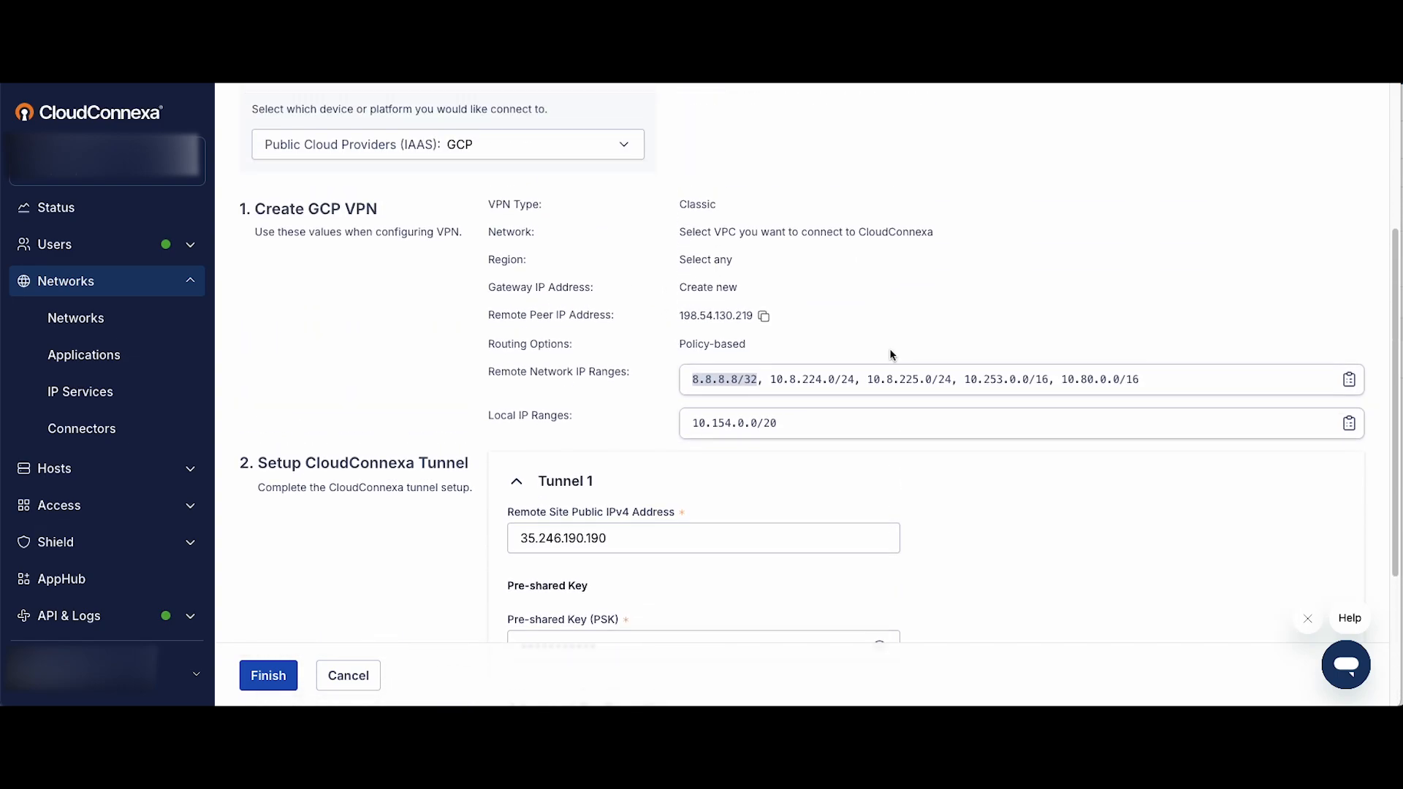
scroll(887, 348, "down", 3)
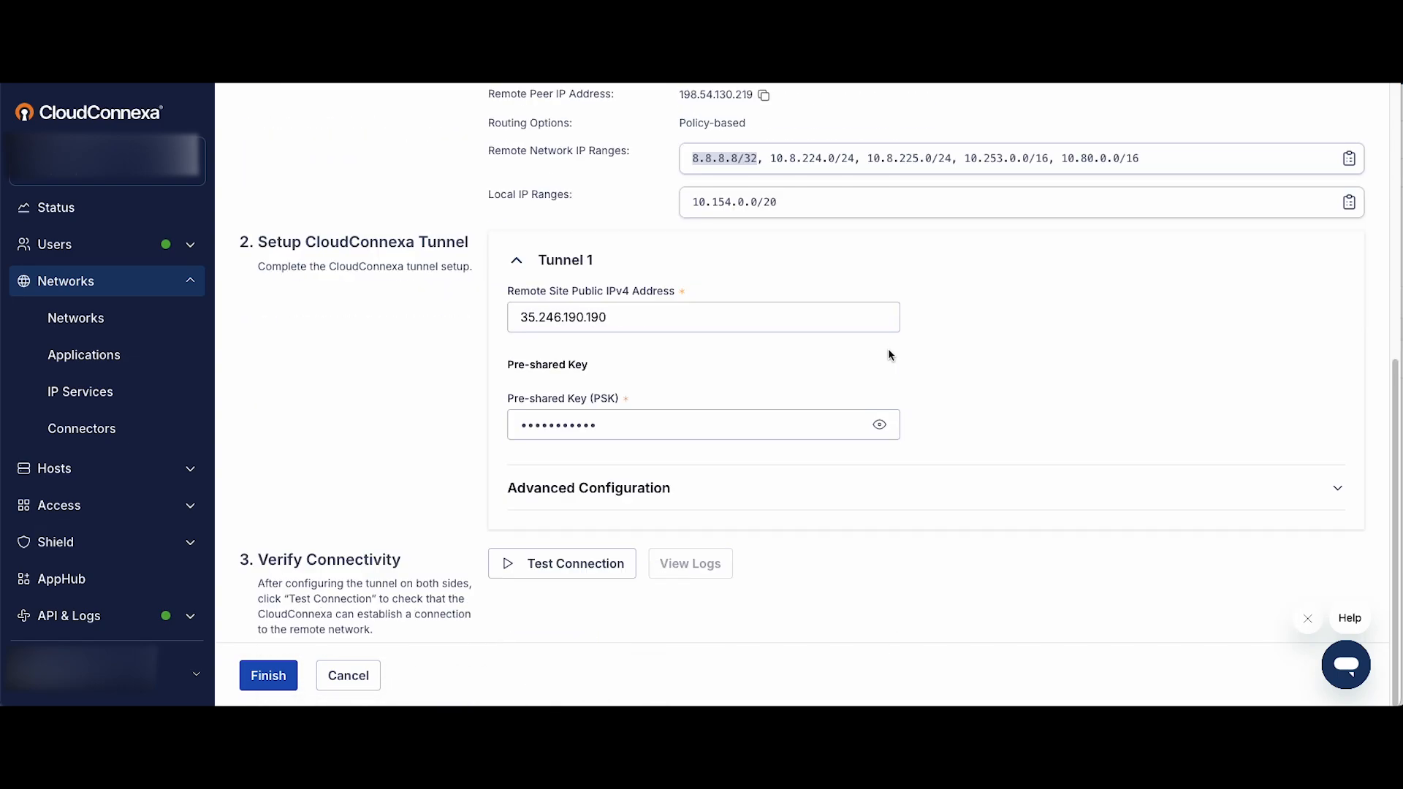
left_click(554, 566)
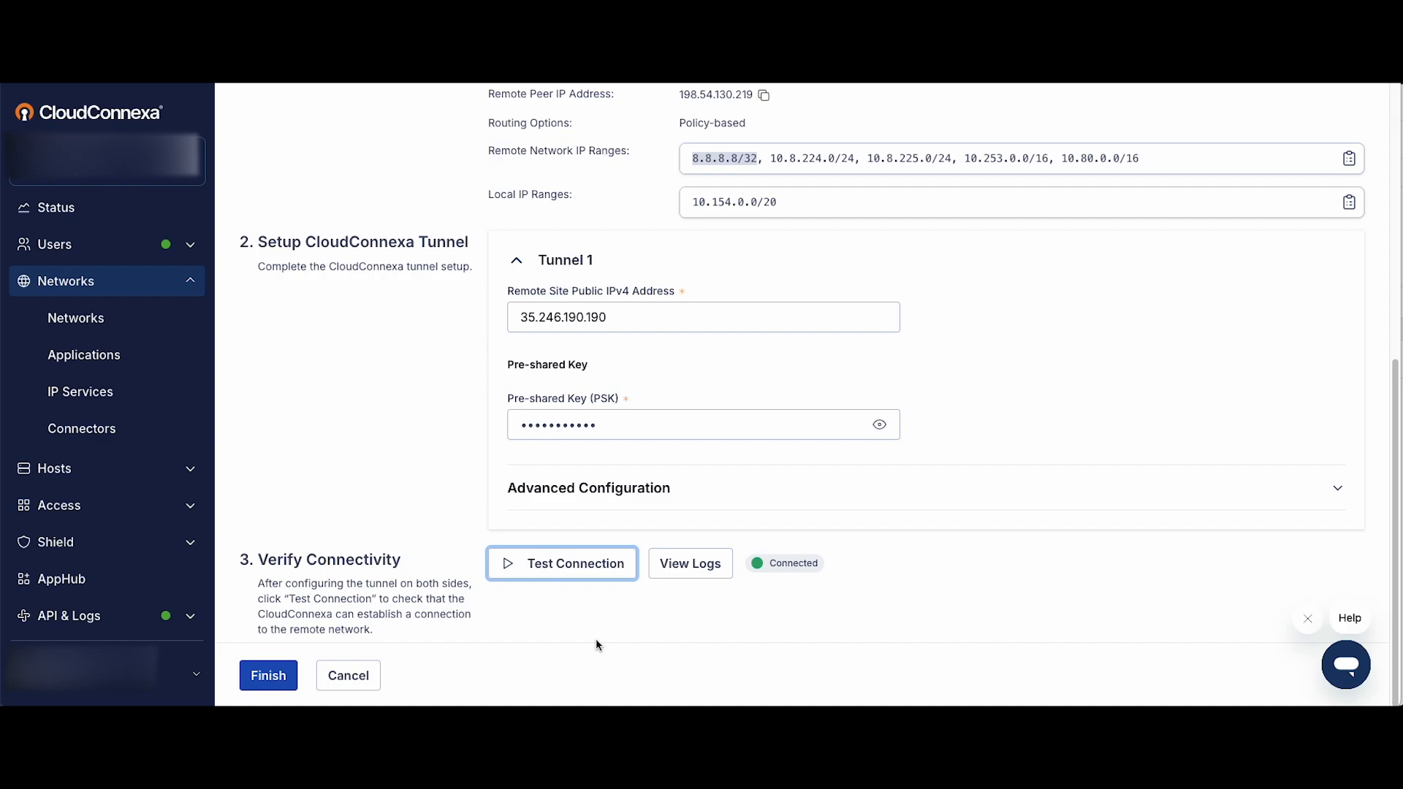
Finish the connector configuration without saving the password in the browser, and check the connection status of connector01.
left_click(268, 676)
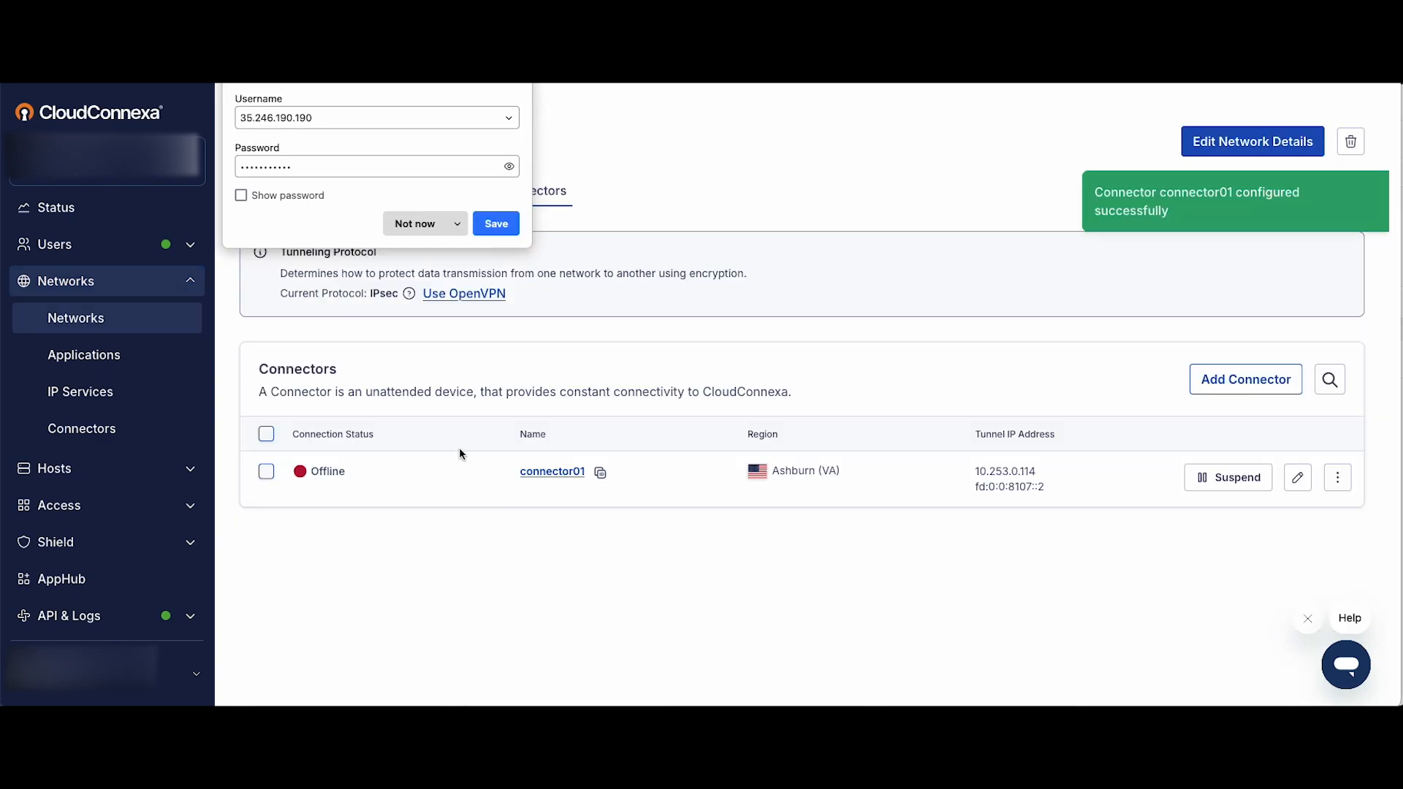
left_click(423, 225)
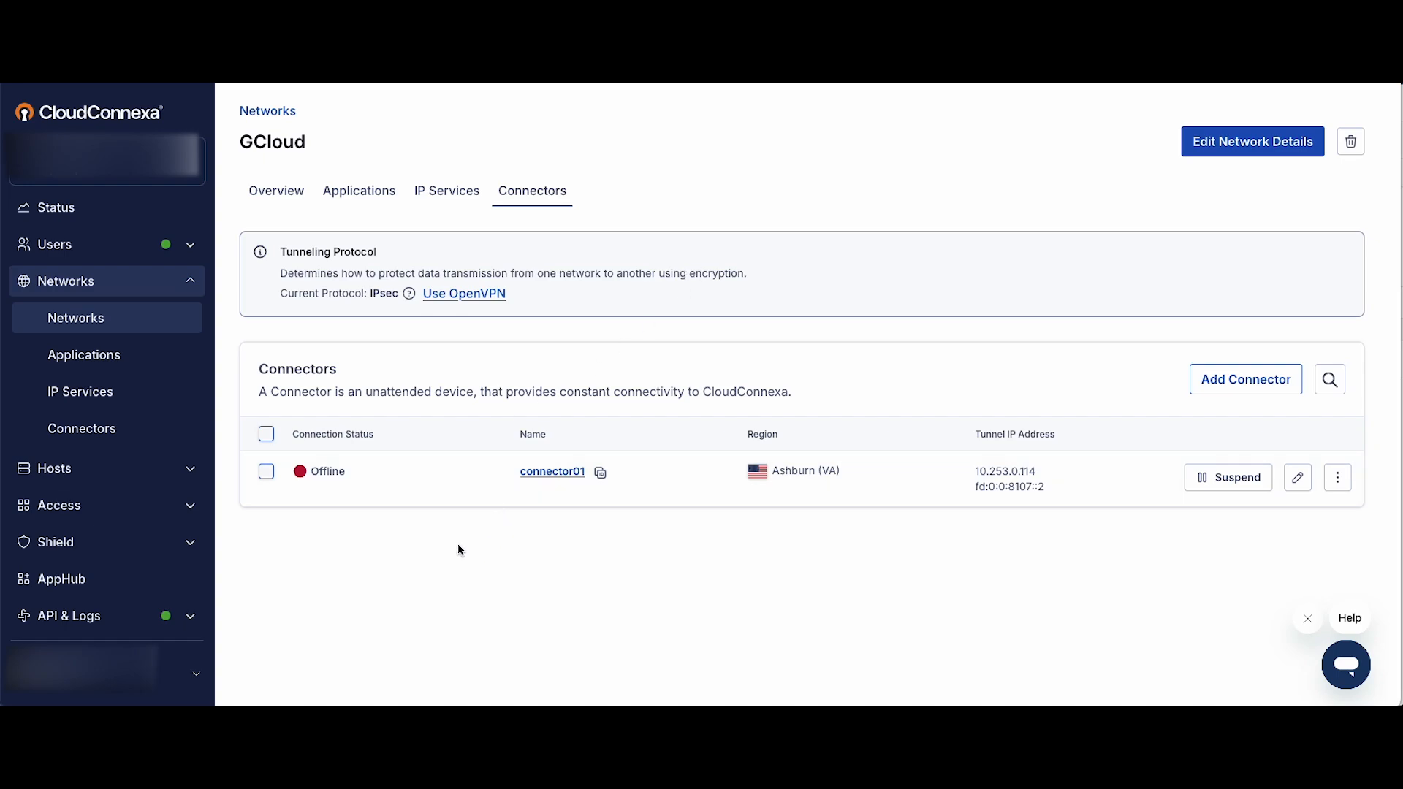
double_click(328, 474)
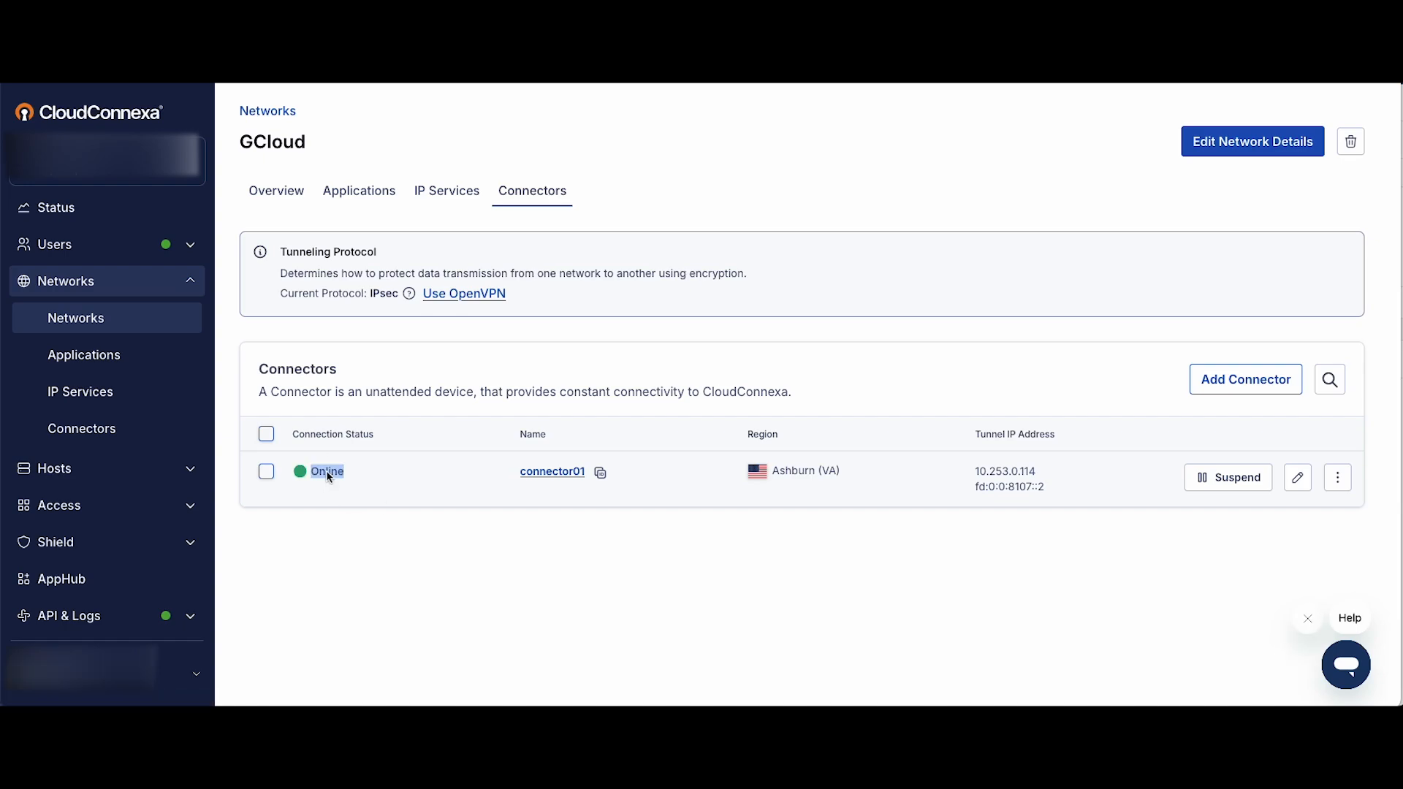
left_click(401, 515)
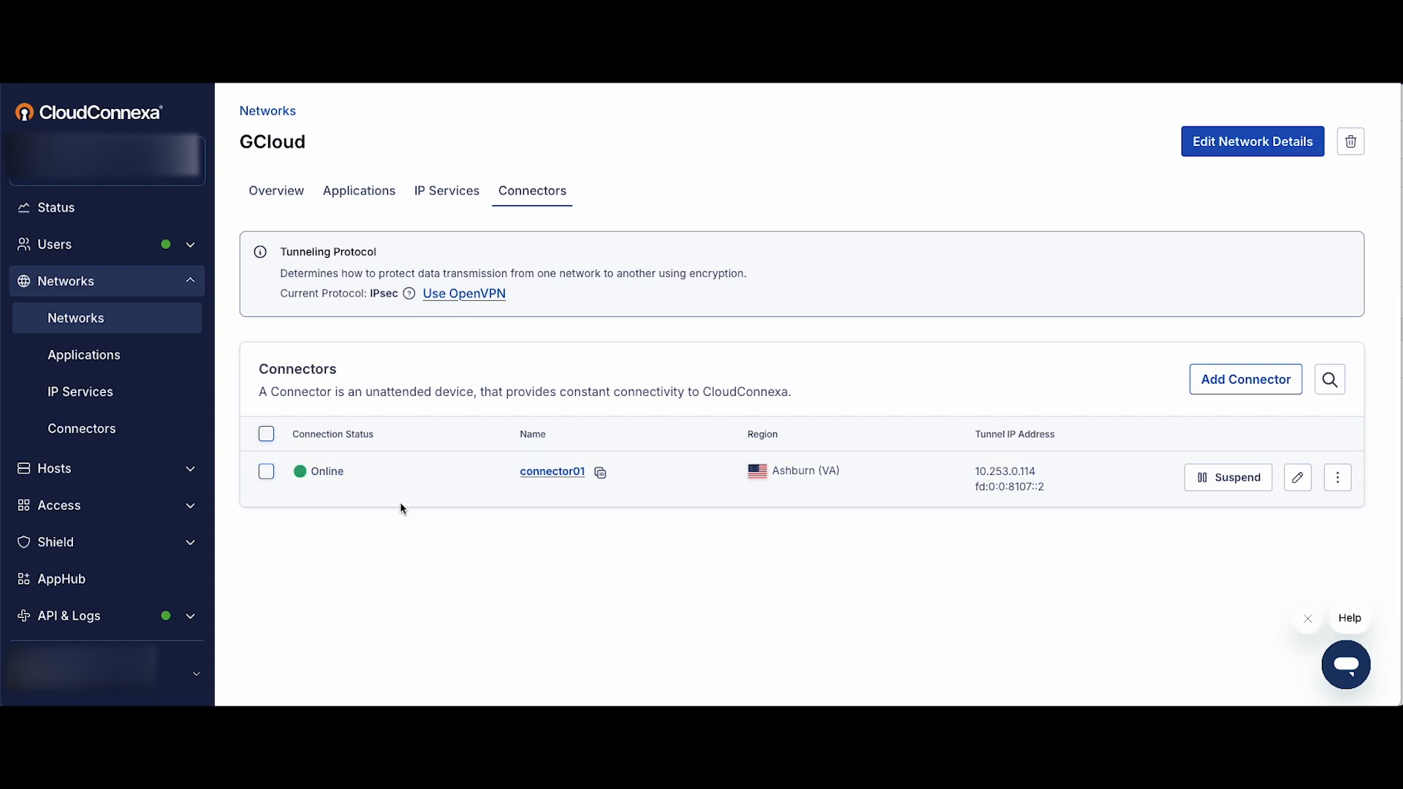